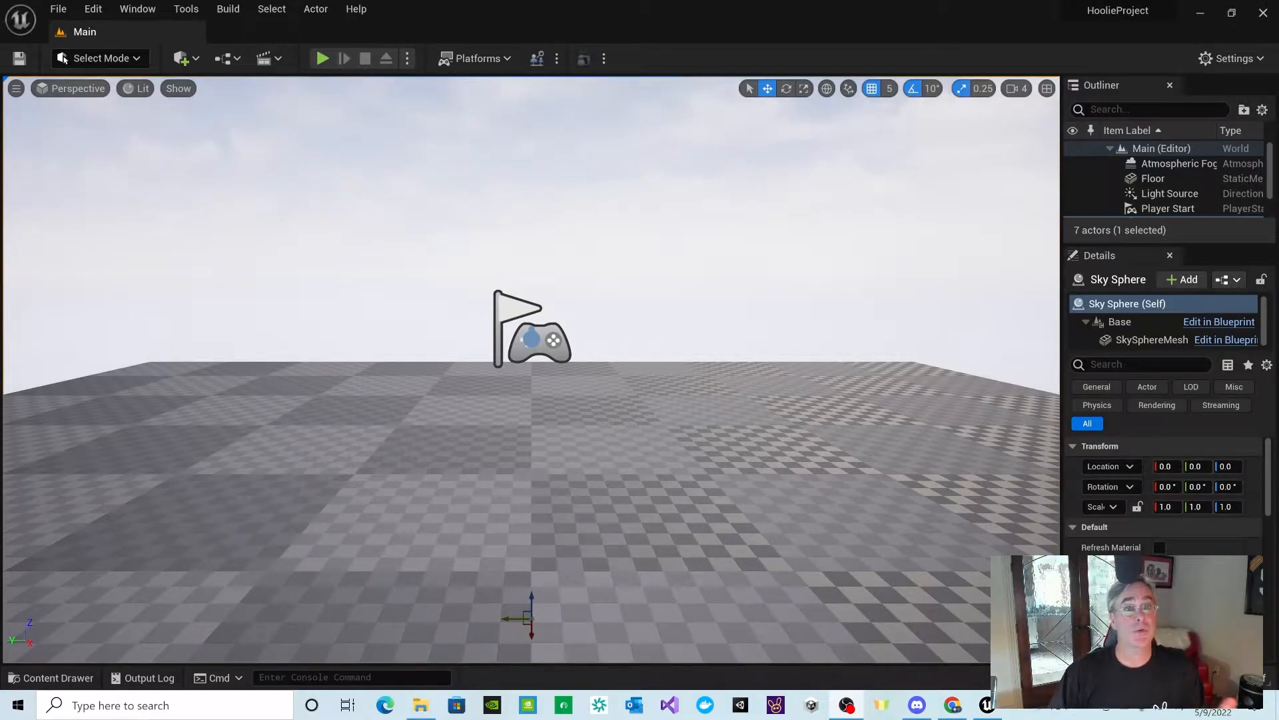
Play the Main level in the editor to preview the bunny character, and stop the play session
click(322, 58)
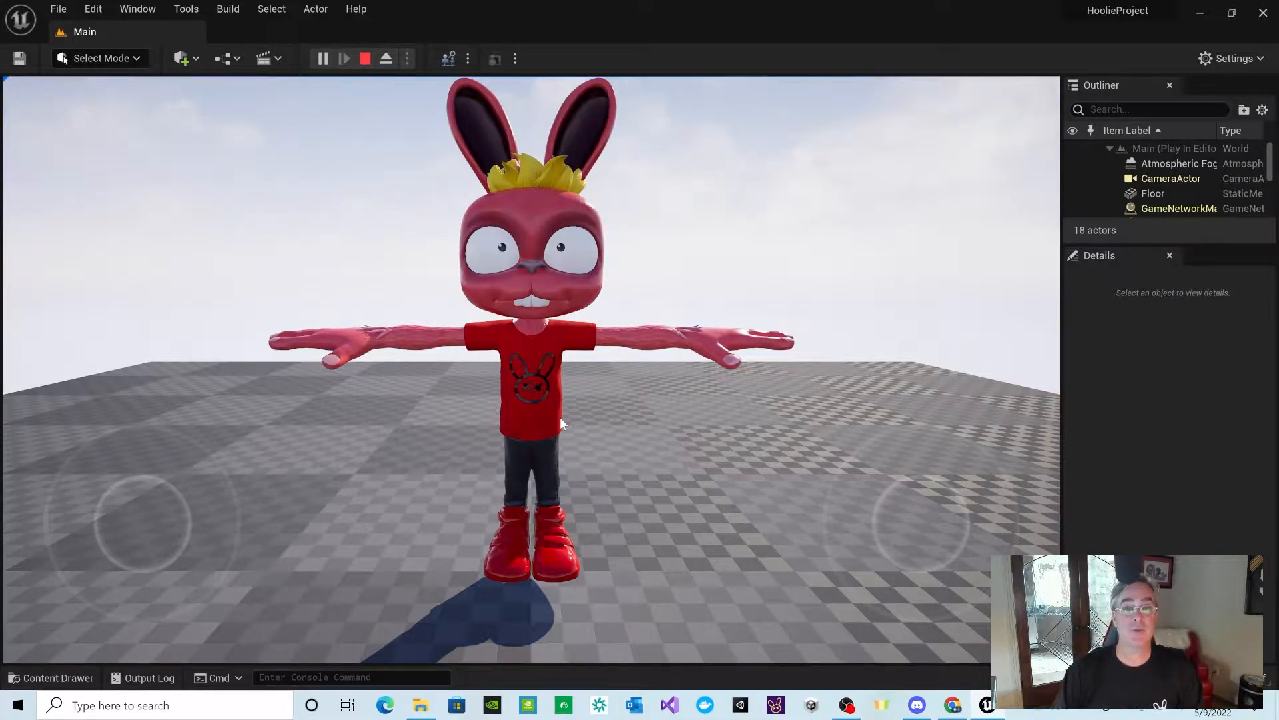
click(361, 59)
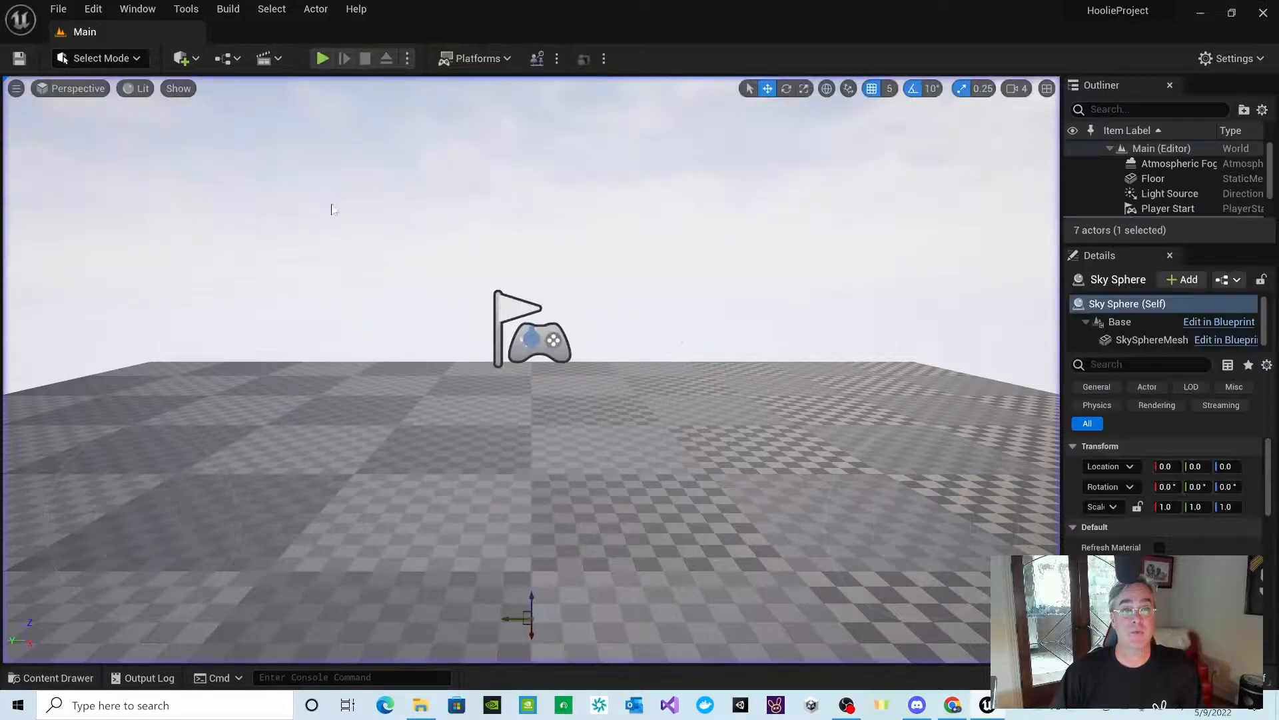
Examine the character assets in the project's 1830 content folder and its Textures subfolder
click(51, 677)
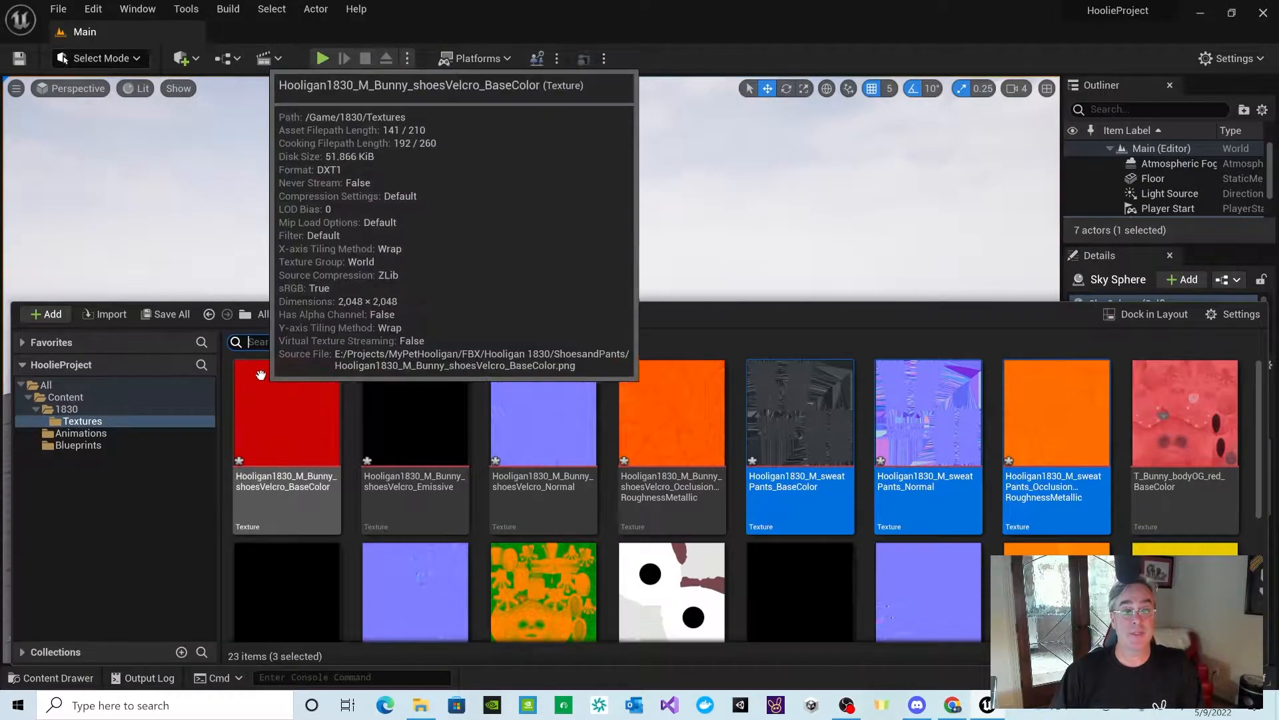
click(85, 404)
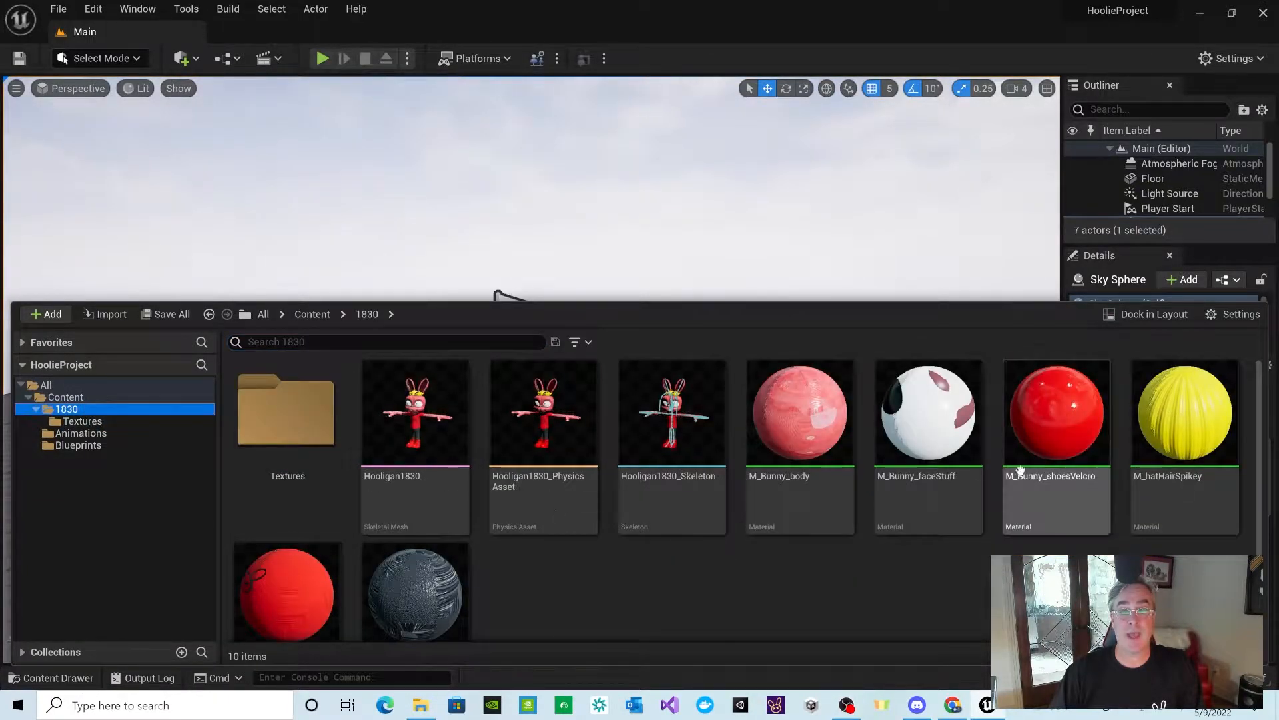
double_click(273, 433)
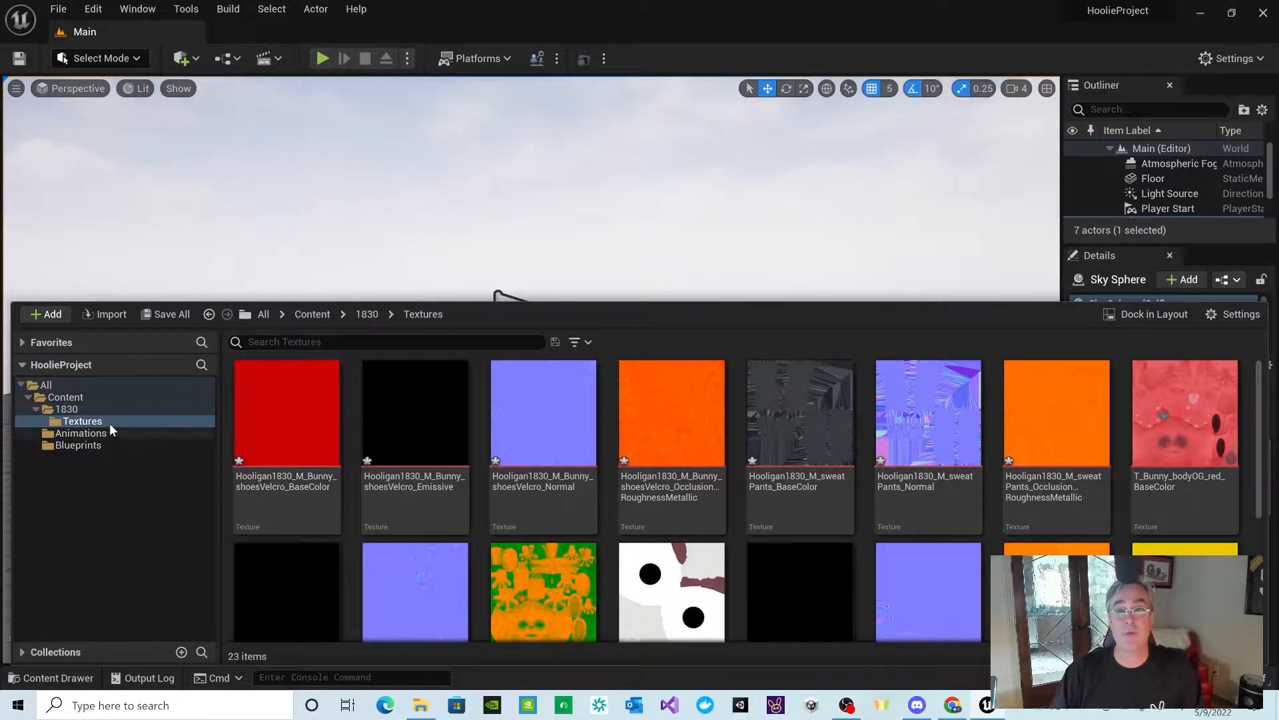
drag(70, 413, 71, 411)
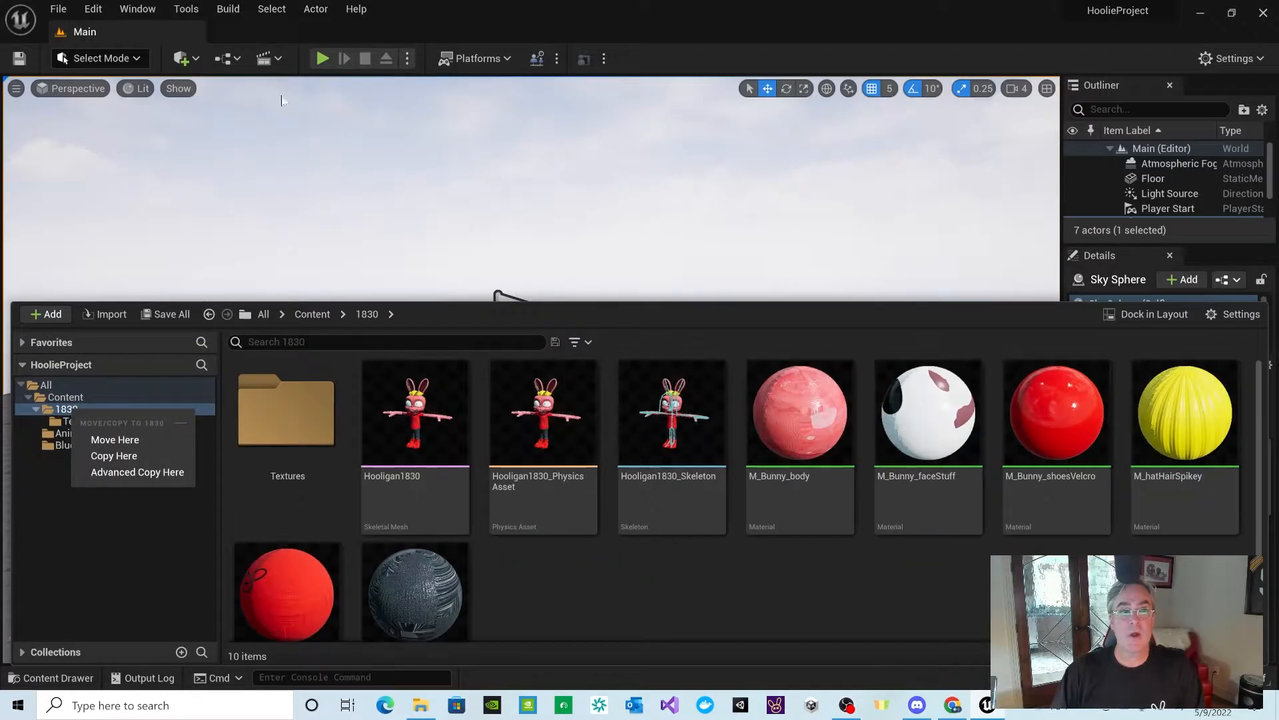
Switch to Mixamo in the browser and review the character upload dialog and the Auto-Rigger error screenshot
click(1198, 12)
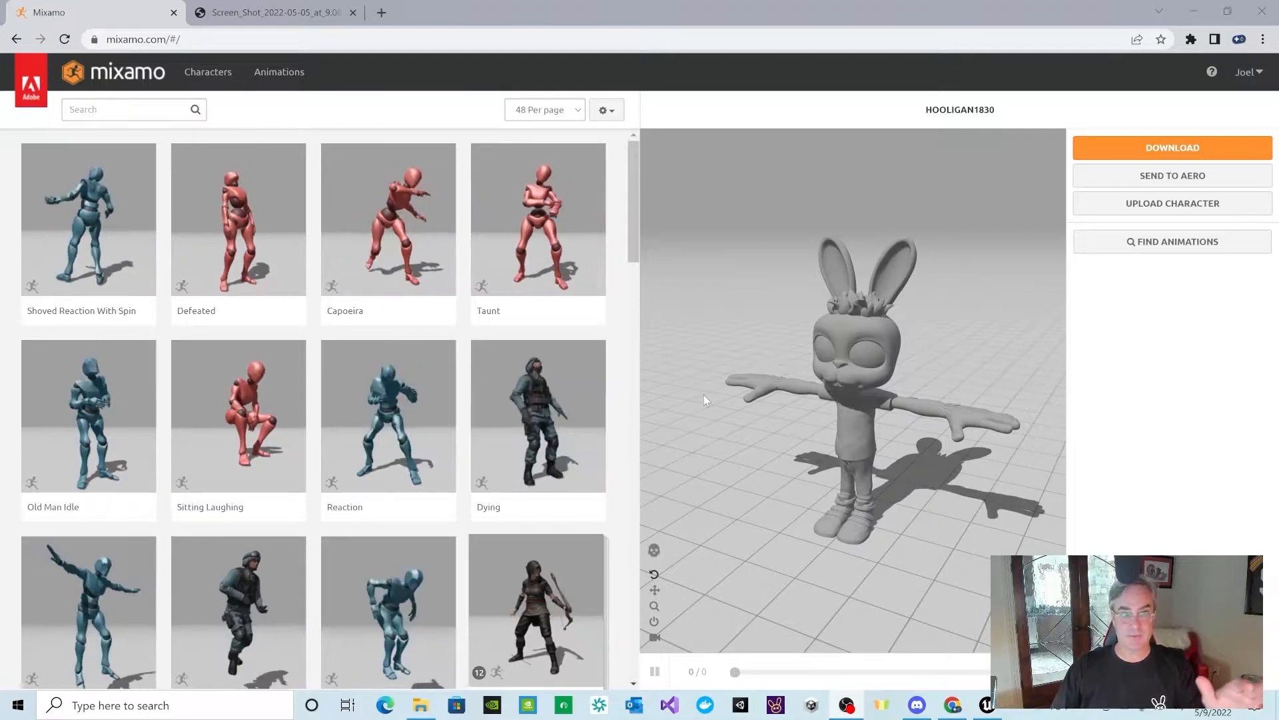
click(1183, 205)
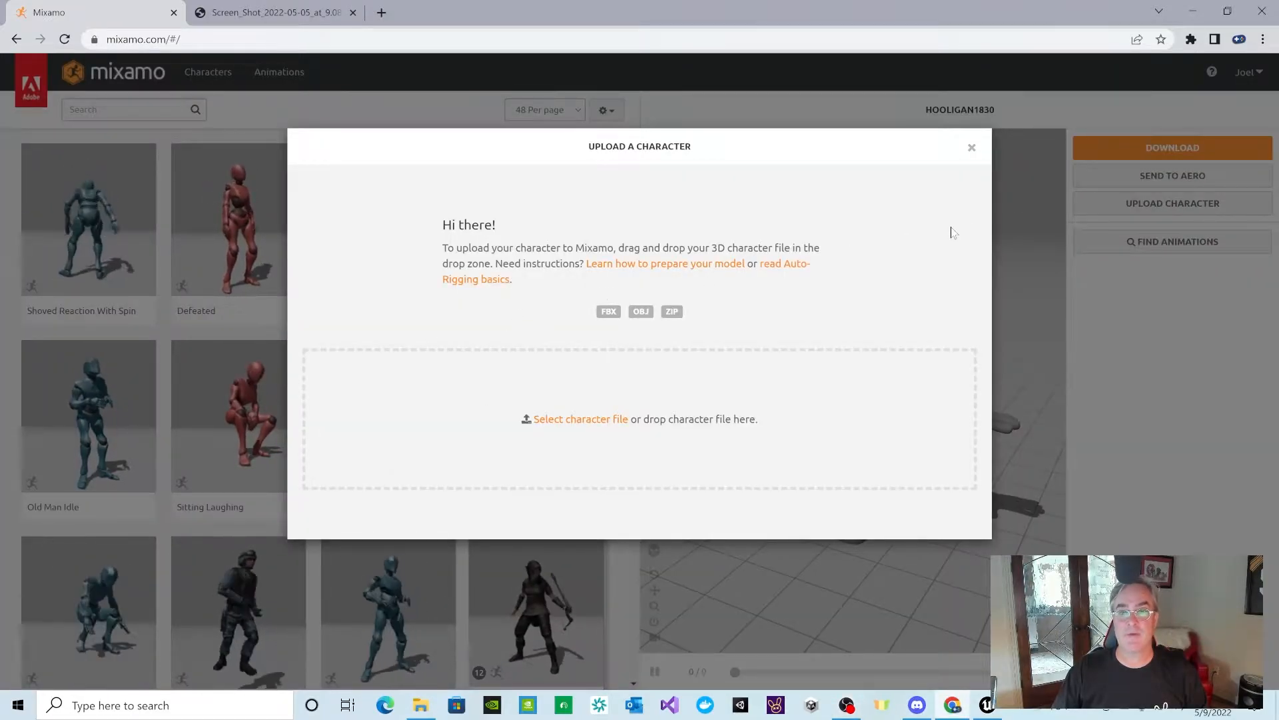
click(971, 147)
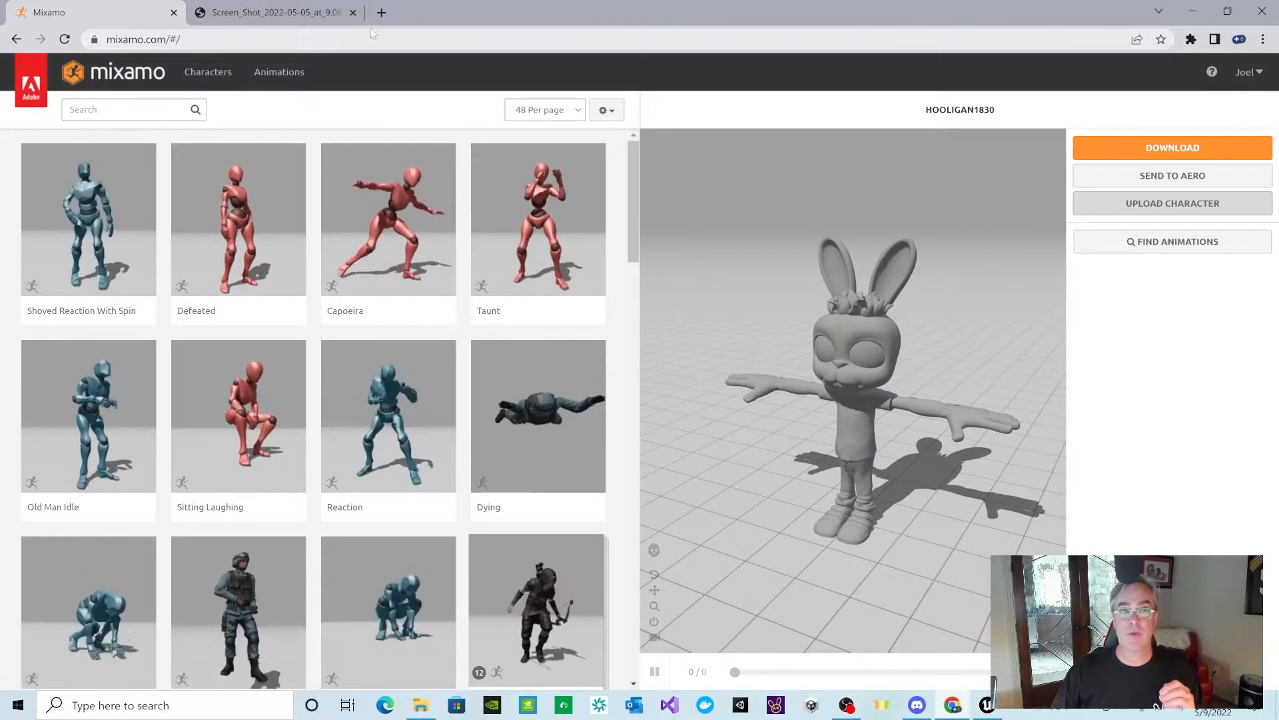
click(303, 14)
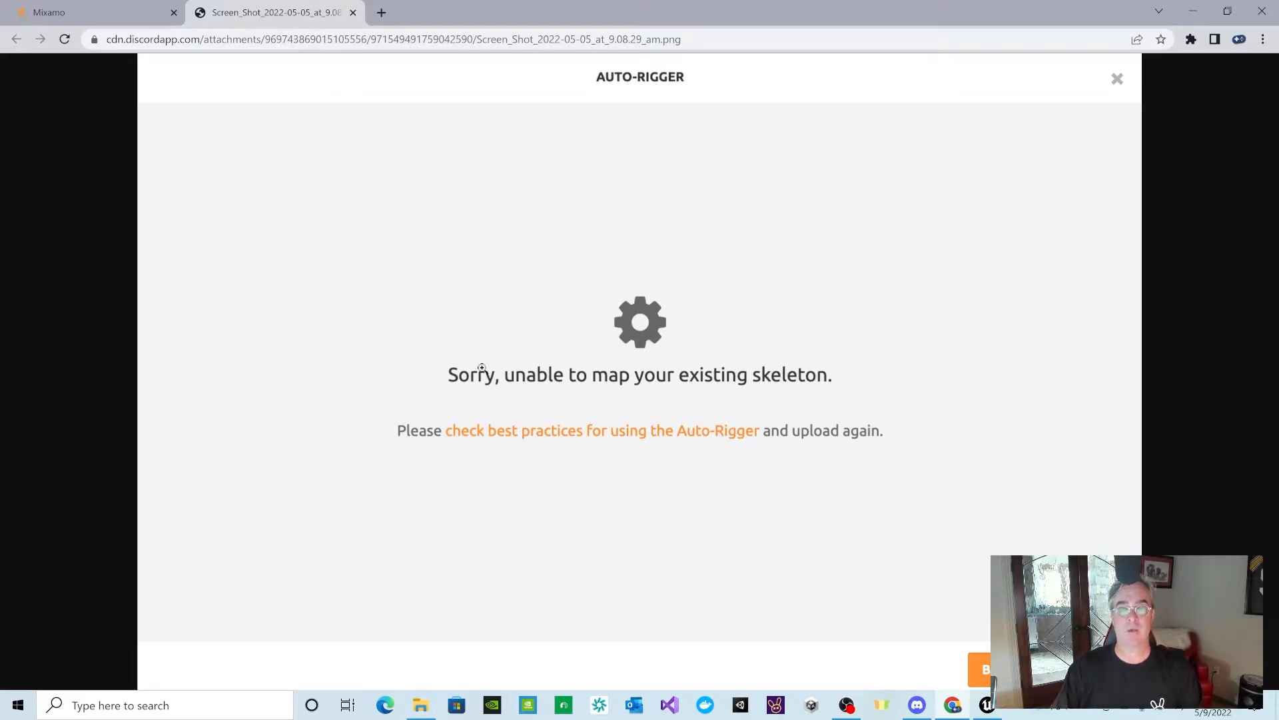
click(164, 20)
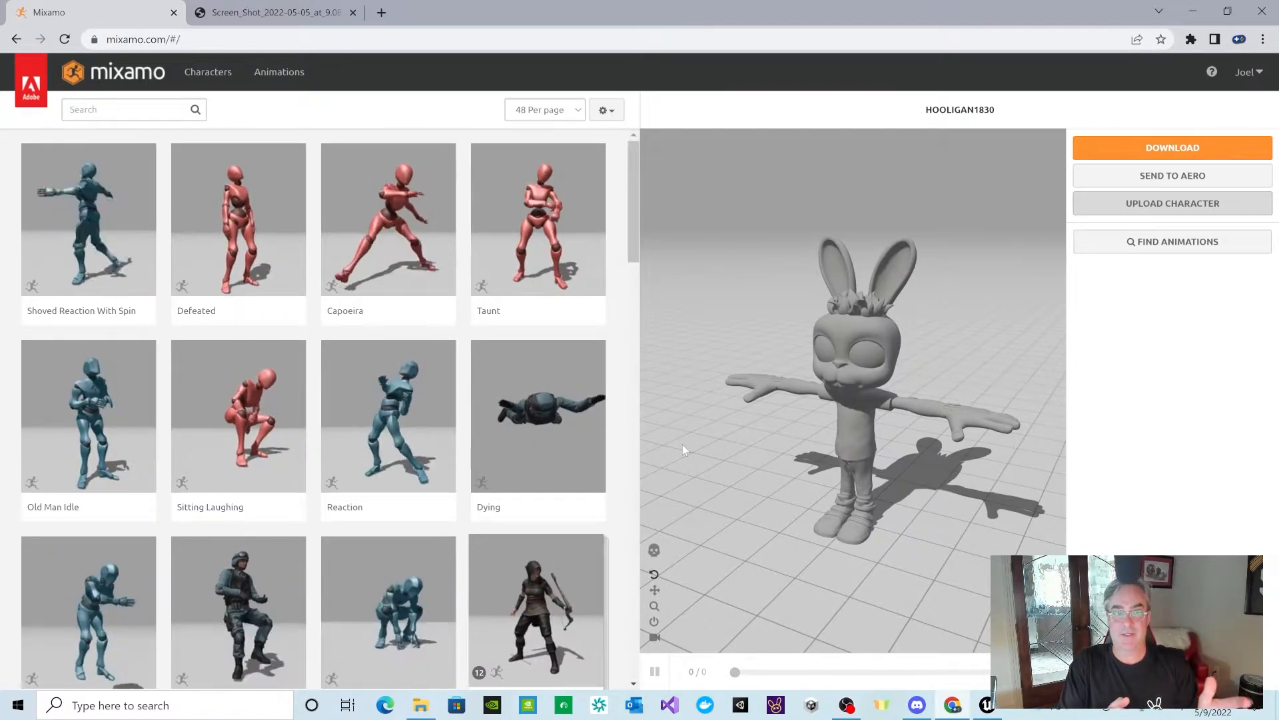
Preview the Dying and Praying animations on the Hooligan1830 character
scroll(258, 470, down, 2)
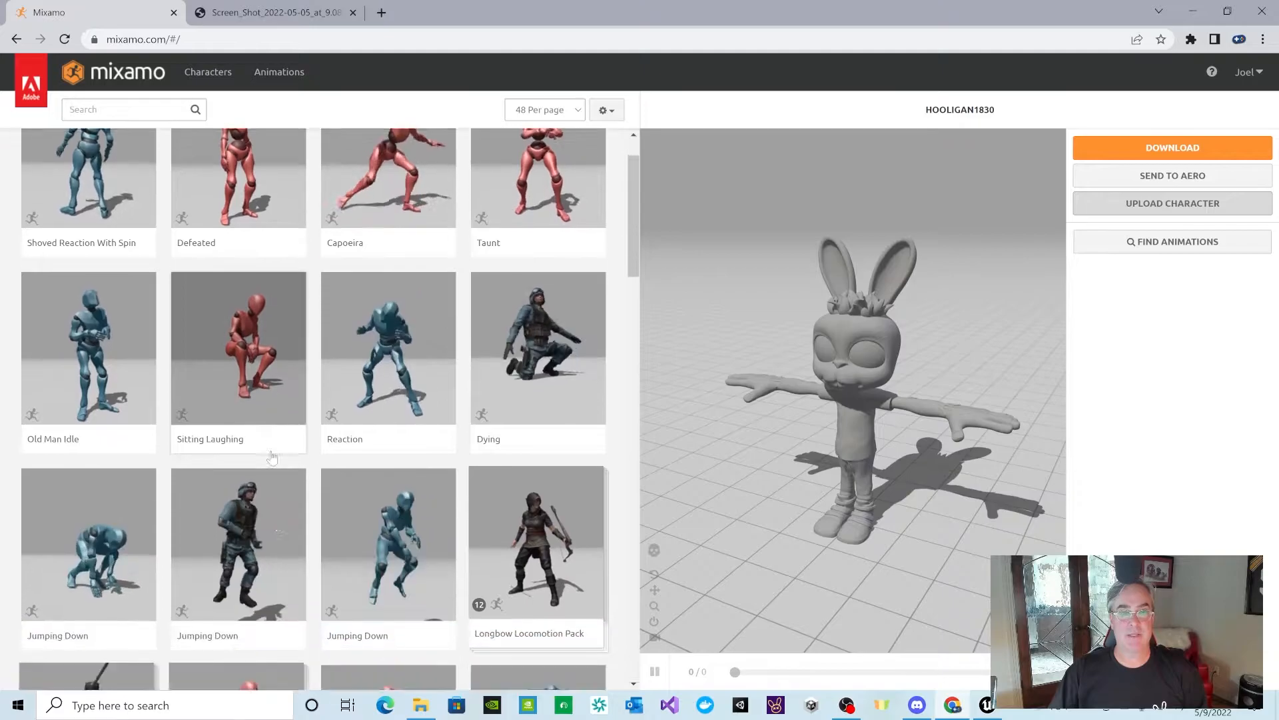
click(538, 308)
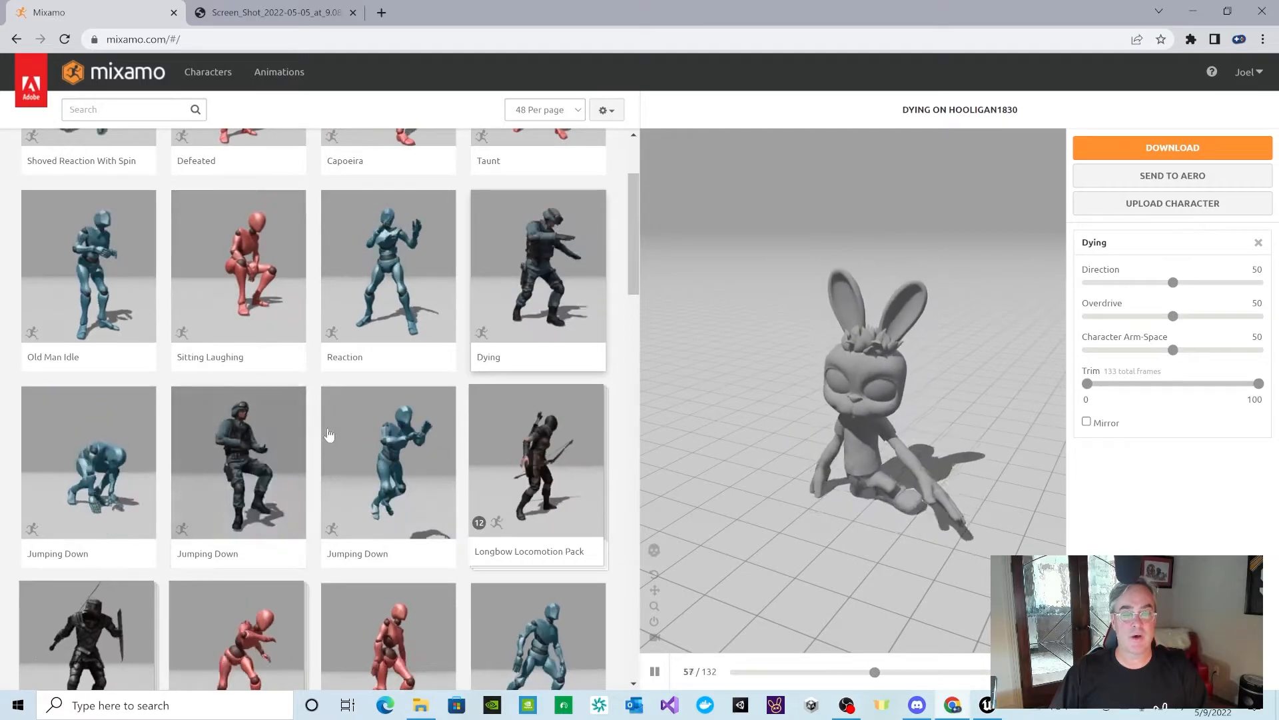
scroll(333, 446, down, 2)
click(385, 538)
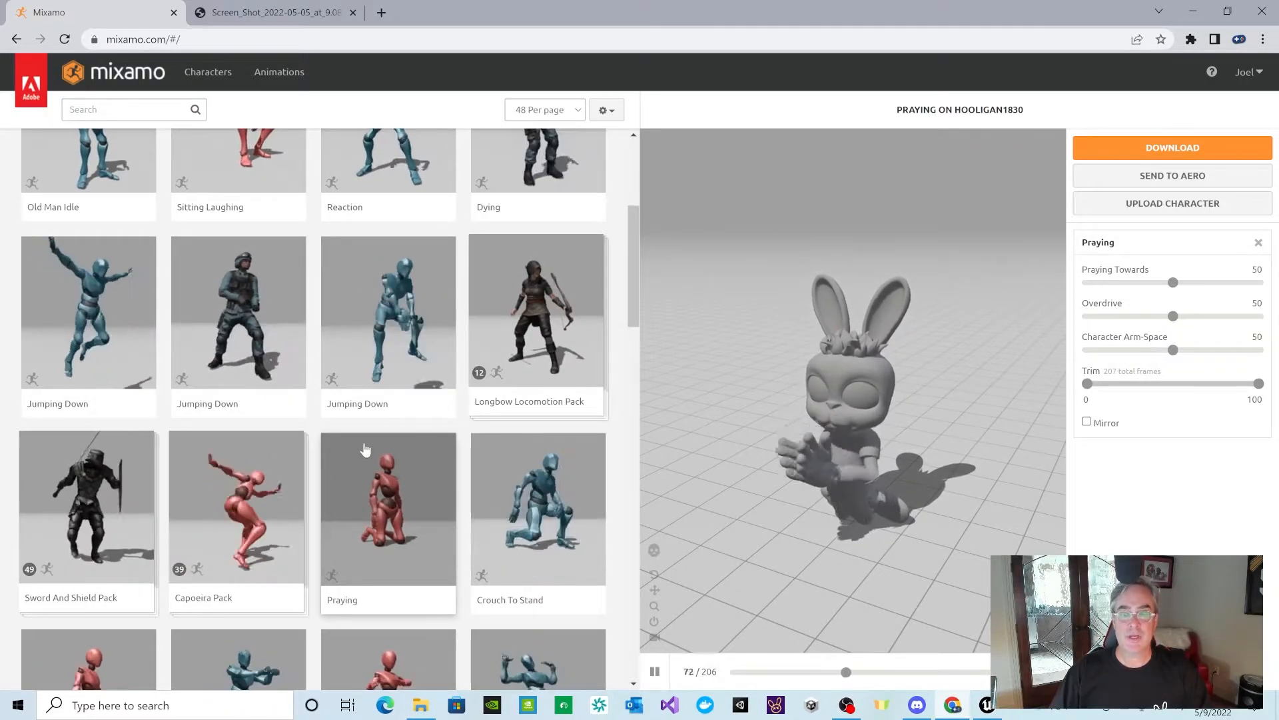
Apply the Joyful Jump animation to the character, with Height 99, Overdrive 28, Character Arm-Space 84 and a trimmed frame range
scroll(281, 417, down, 1)
scroll(281, 416, down, 2)
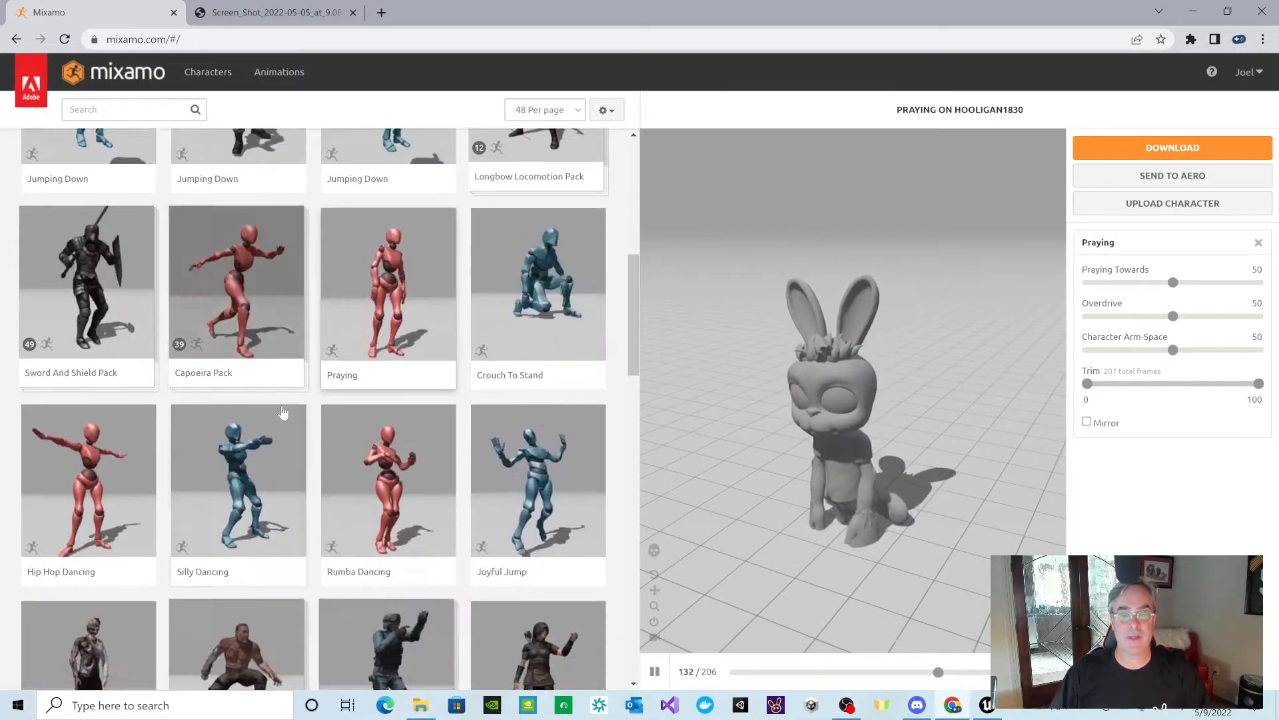
click(550, 464)
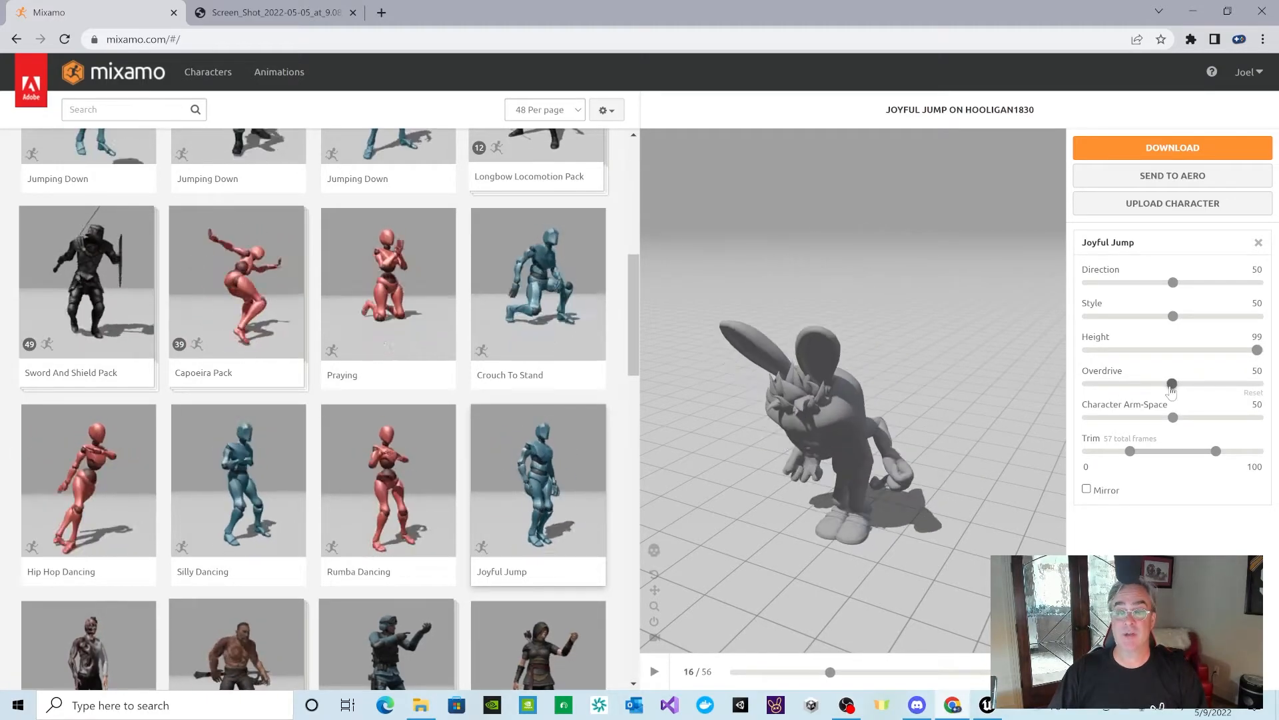
click(1242, 397)
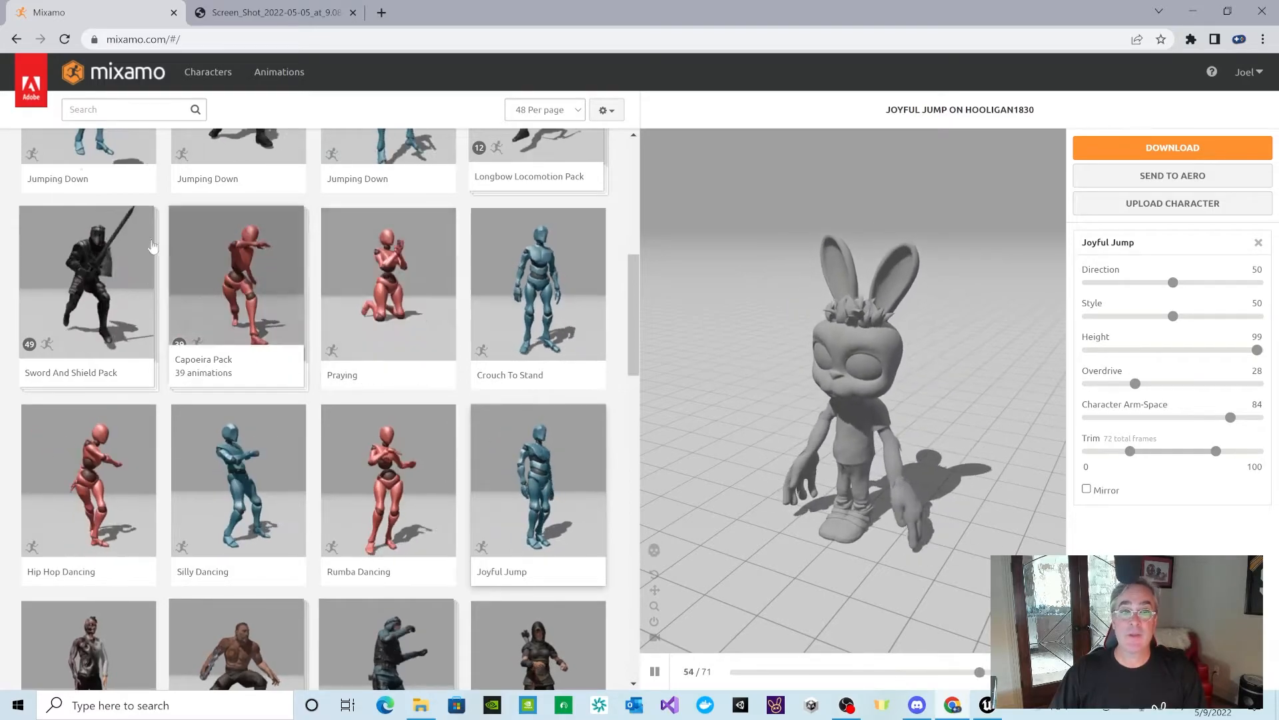
Search the animation library for "walking" and preview Start Walking on the character
click(80, 109)
text(w)
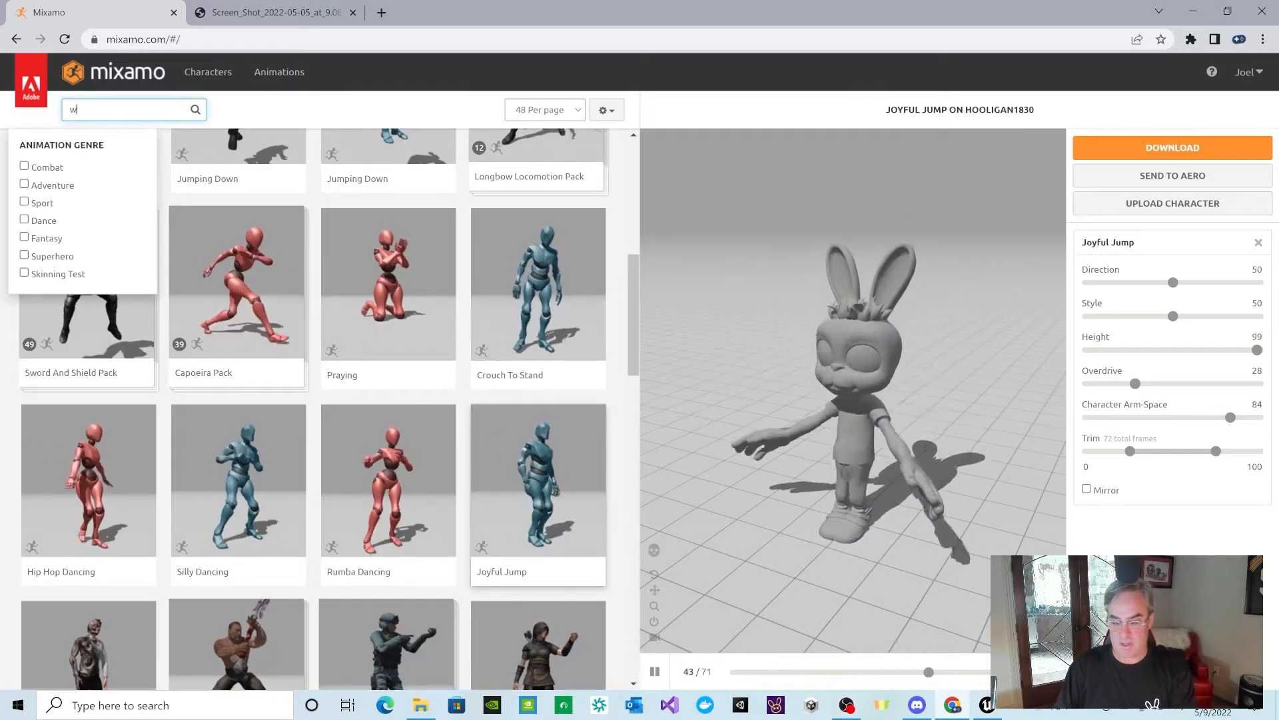
text(alking)
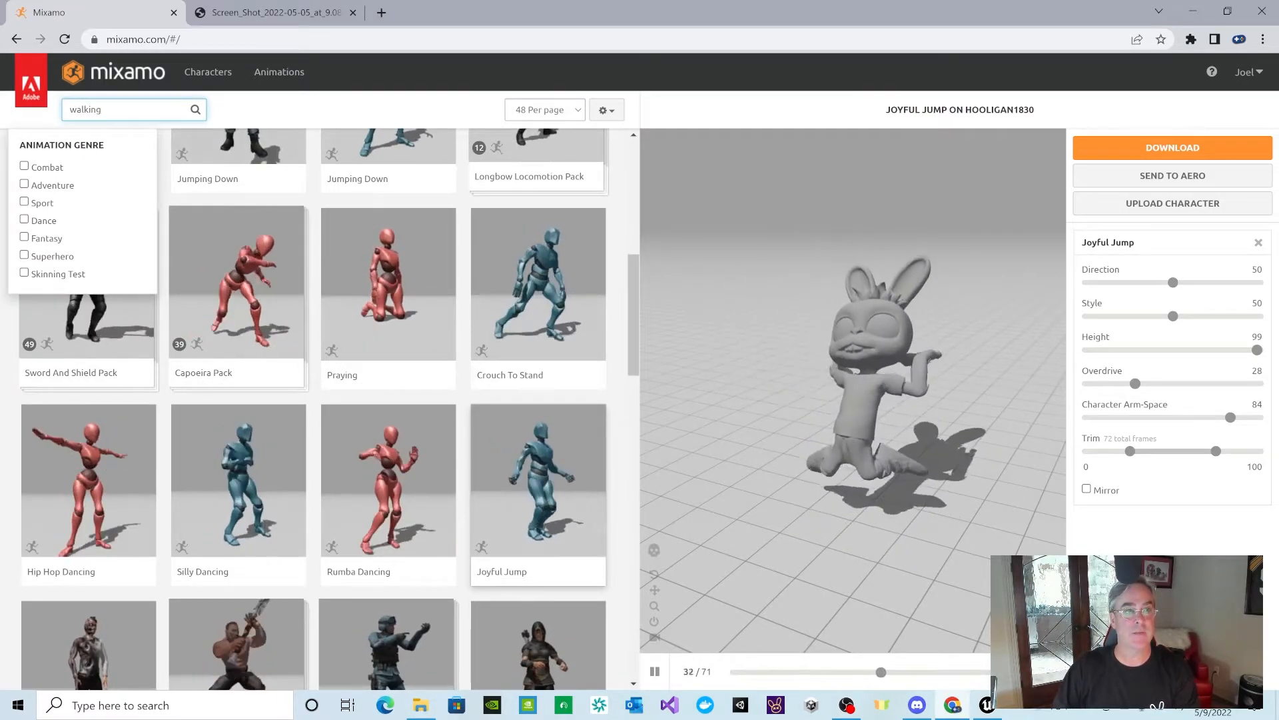
key(Return)
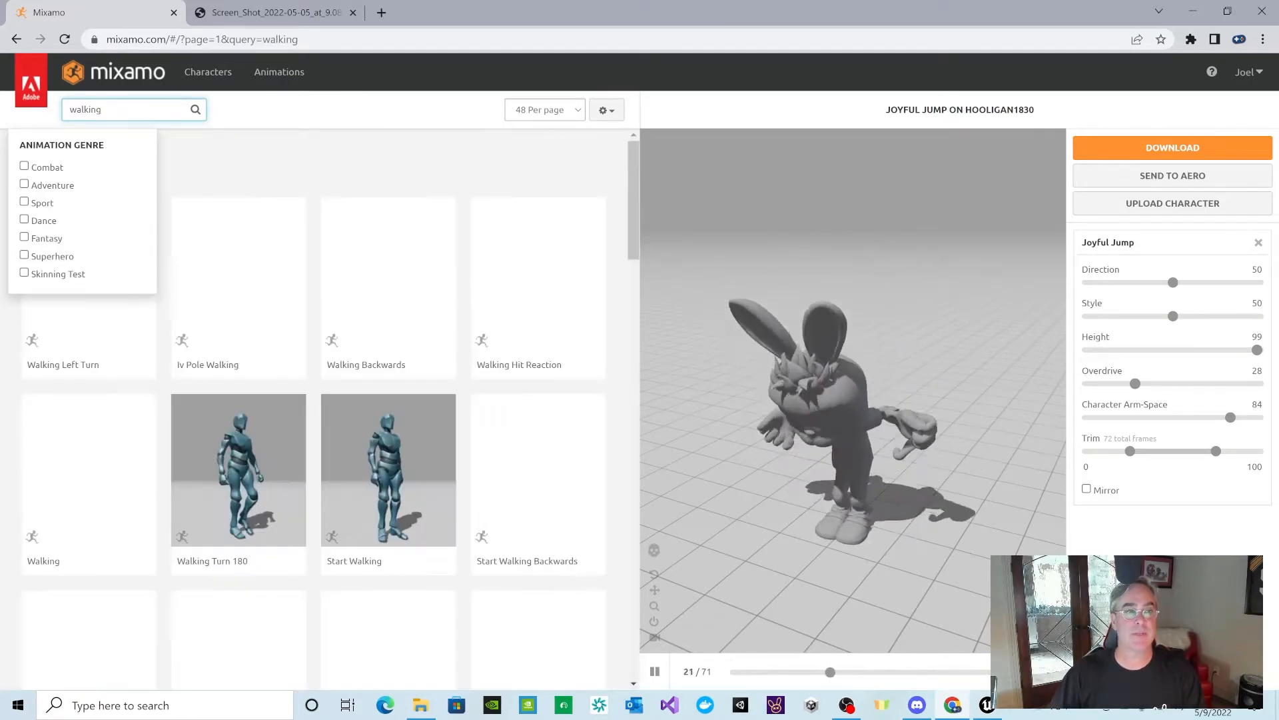
click(387, 470)
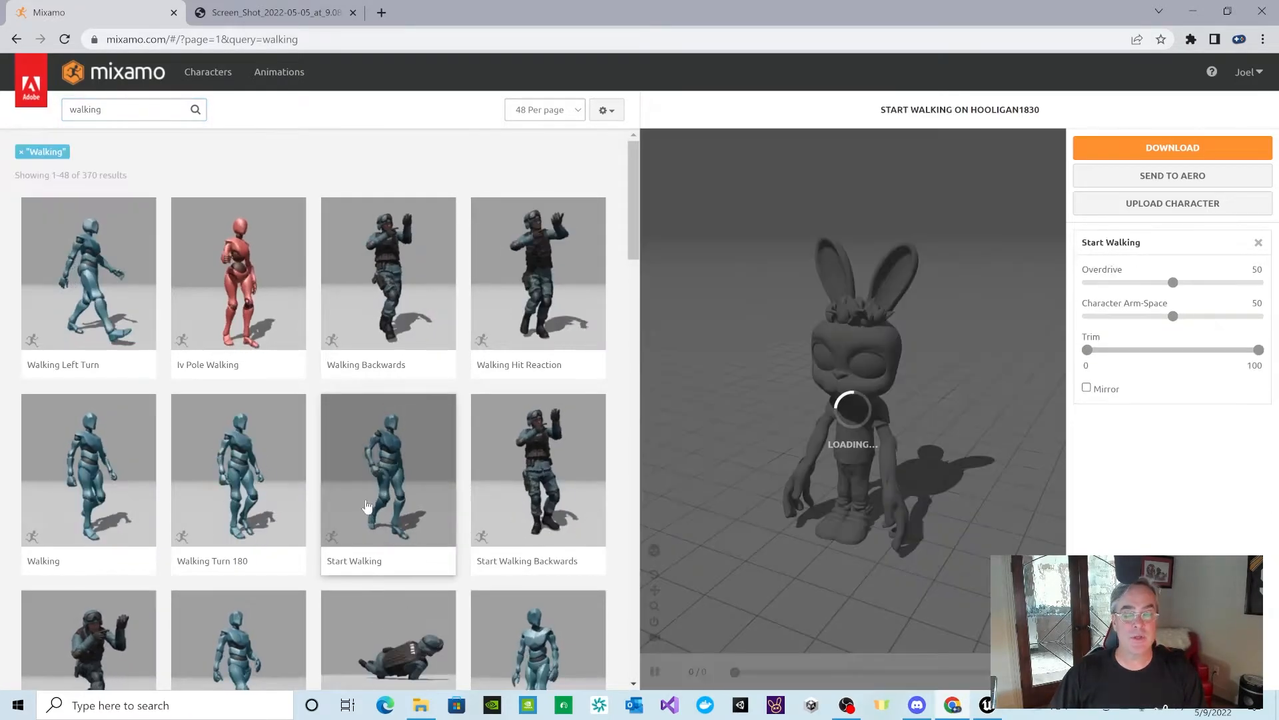
Apply the Walking Left Turn animation with Overdrive and Character Arm-Space both at 88 and In Place enabled
click(120, 249)
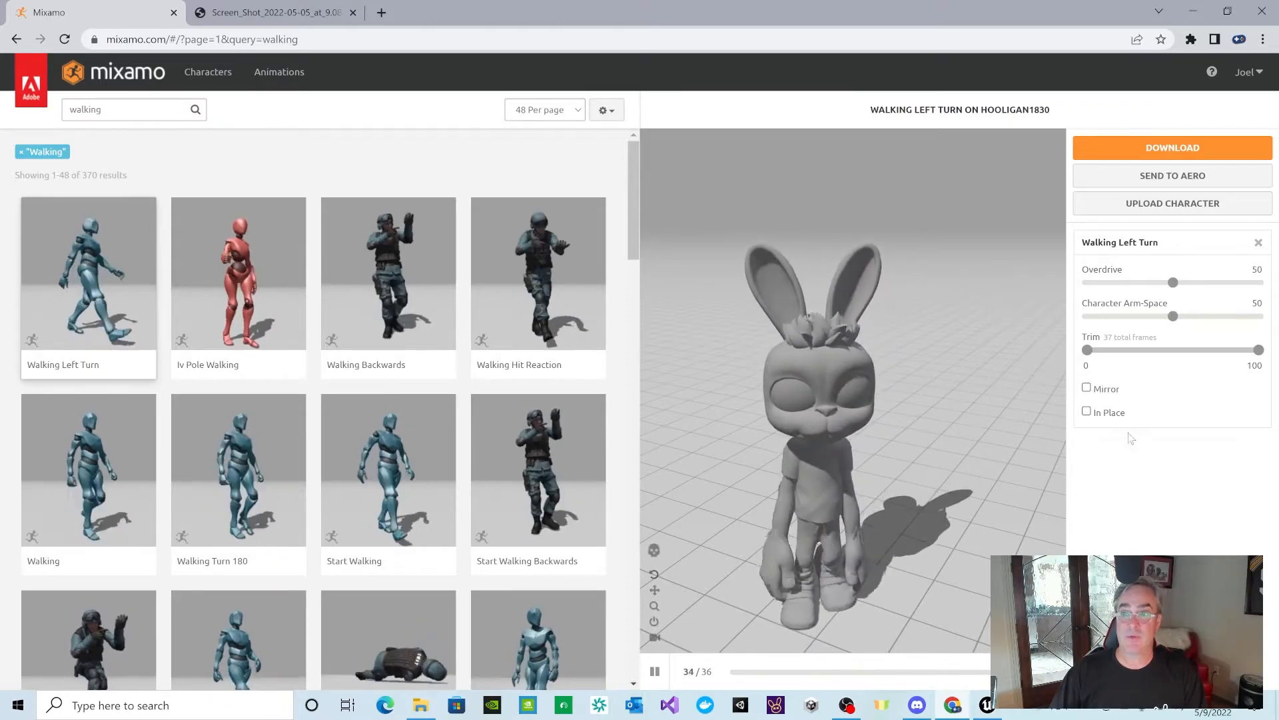
drag(1172, 283, 1238, 282)
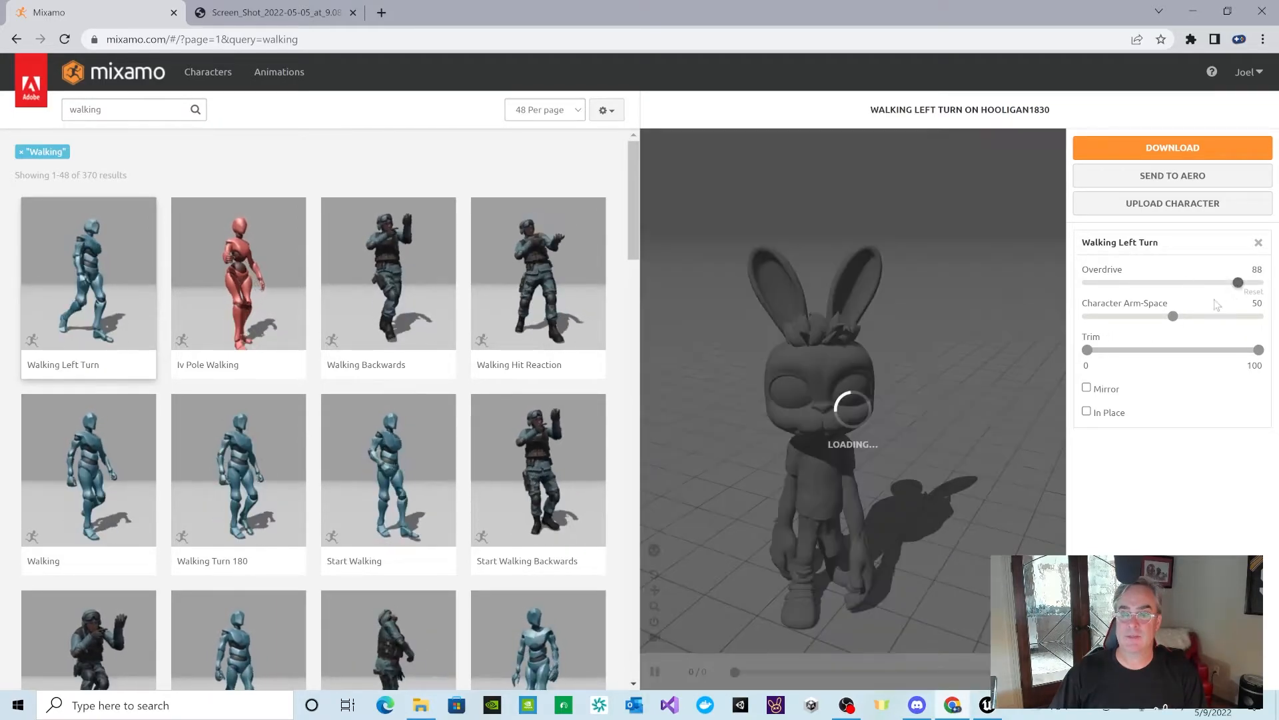
drag(1172, 315, 1238, 317)
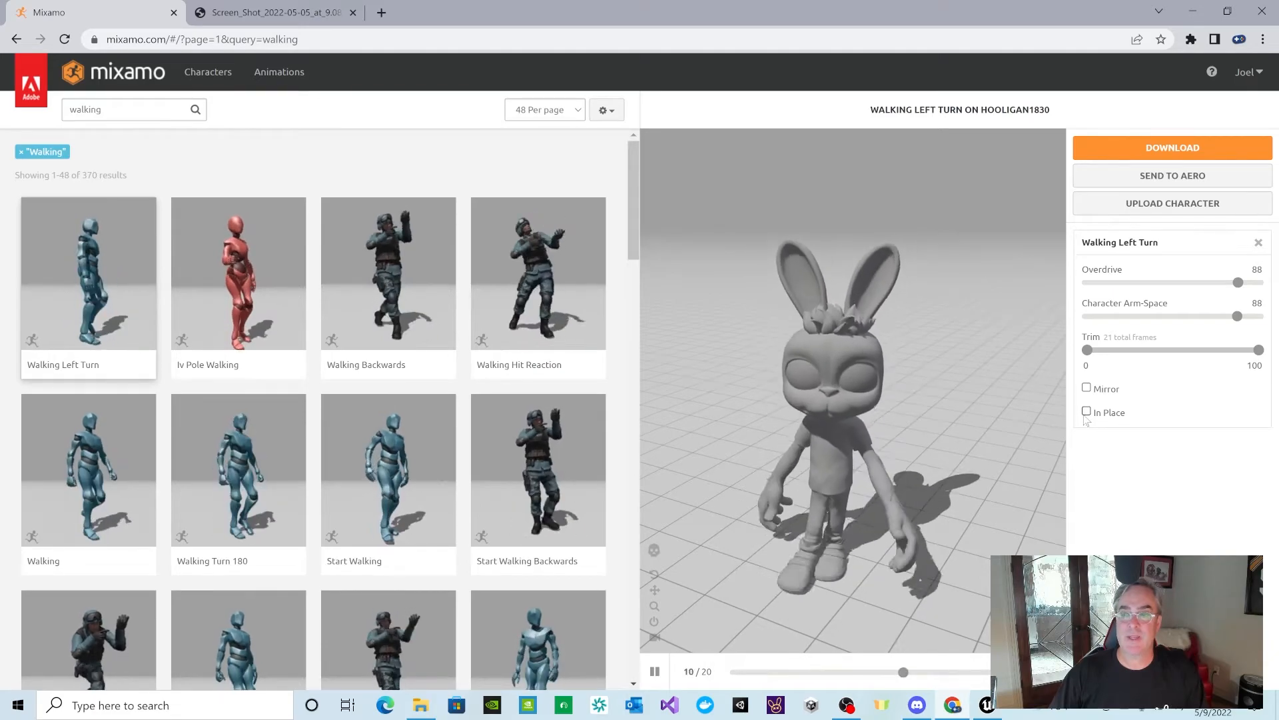
click(1087, 412)
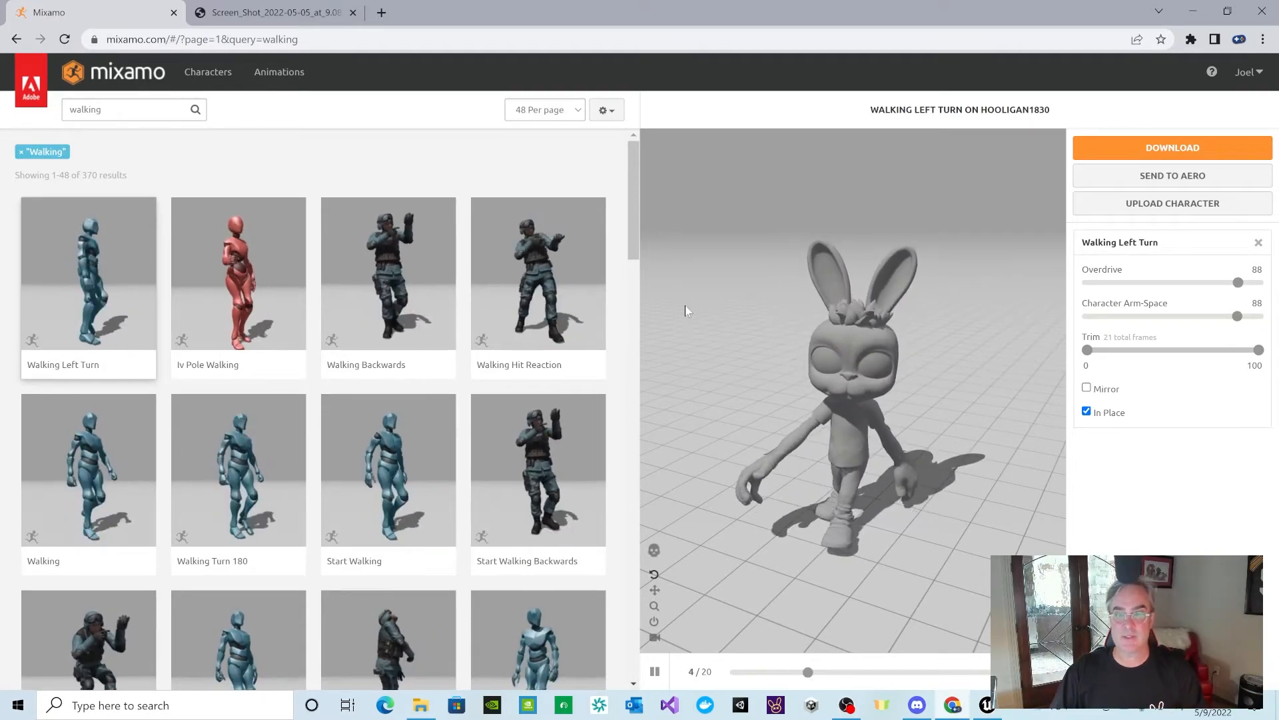
Review the frame rate, keyframe reduction and skin options for downloading the animation, choosing Without Skin, and cancel the download
click(1187, 149)
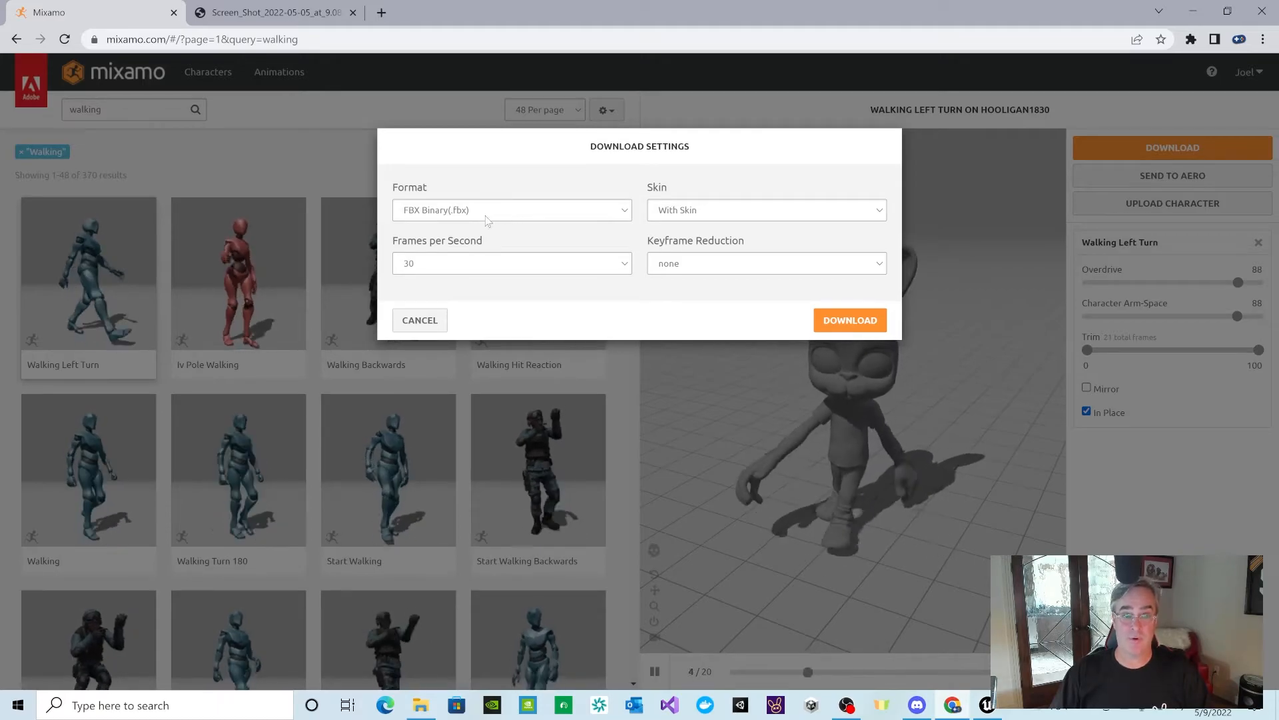
click(625, 266)
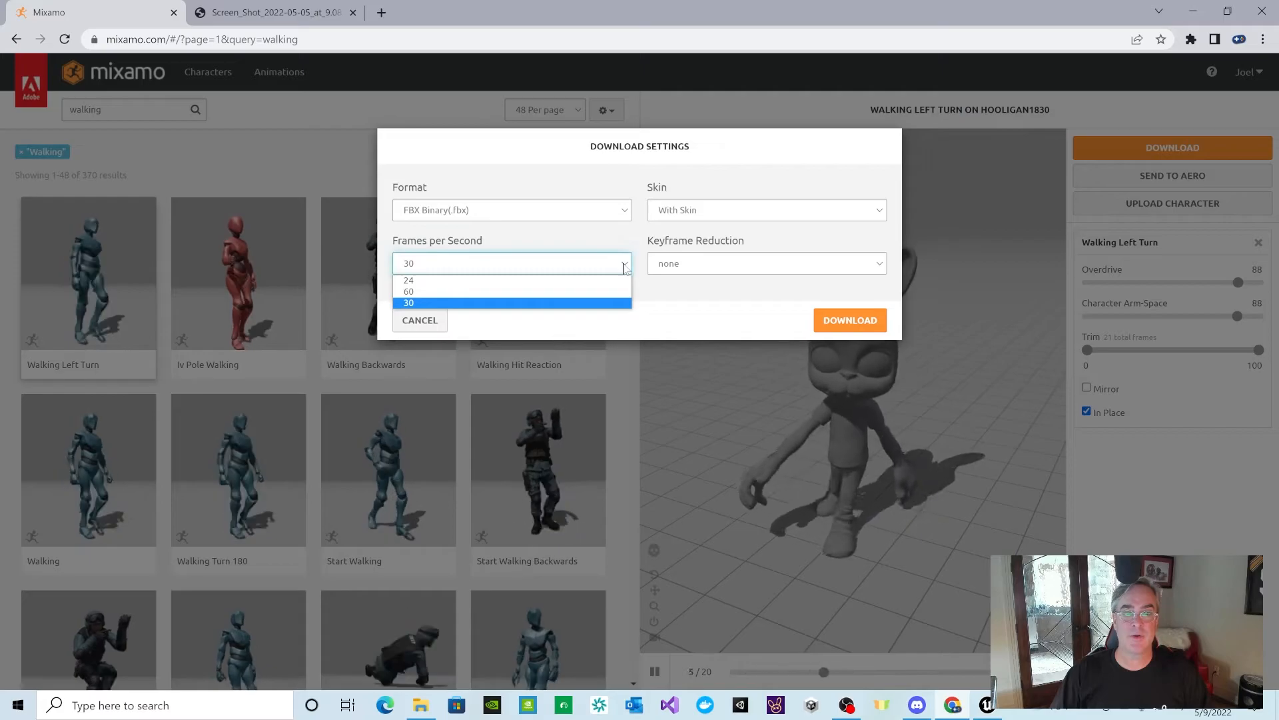
click(625, 267)
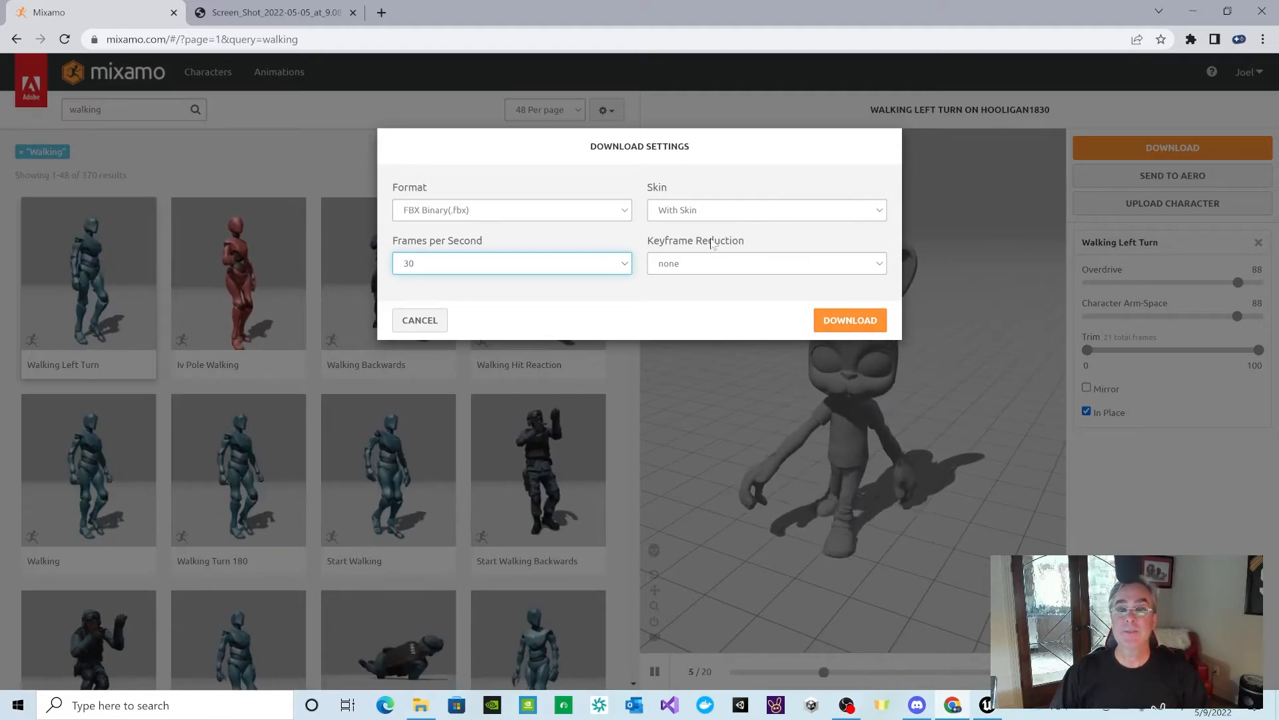
click(879, 264)
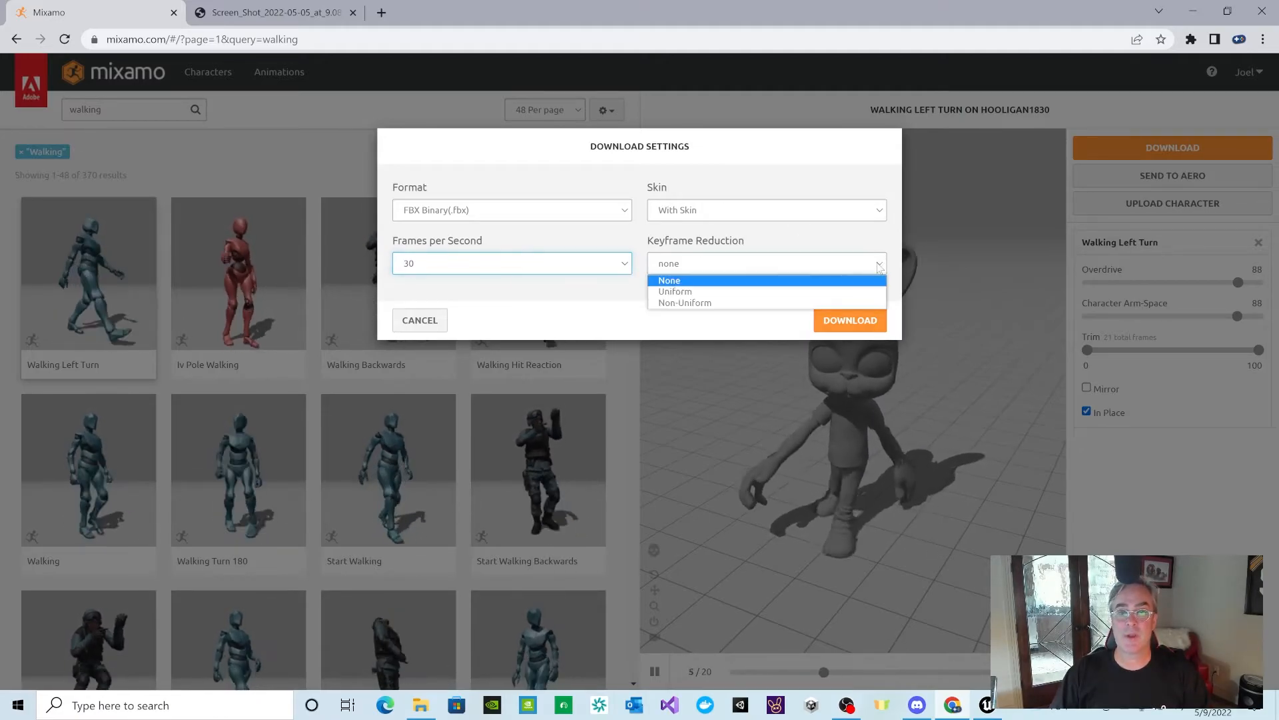
click(879, 264)
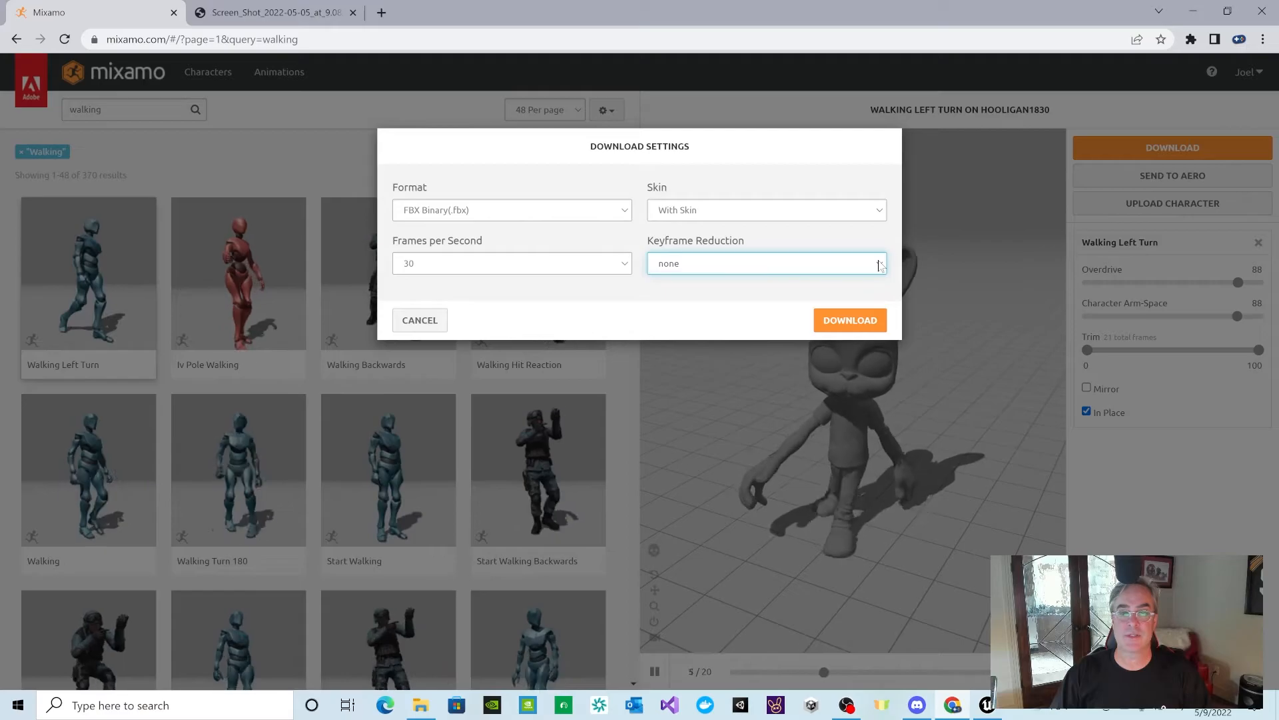
click(880, 212)
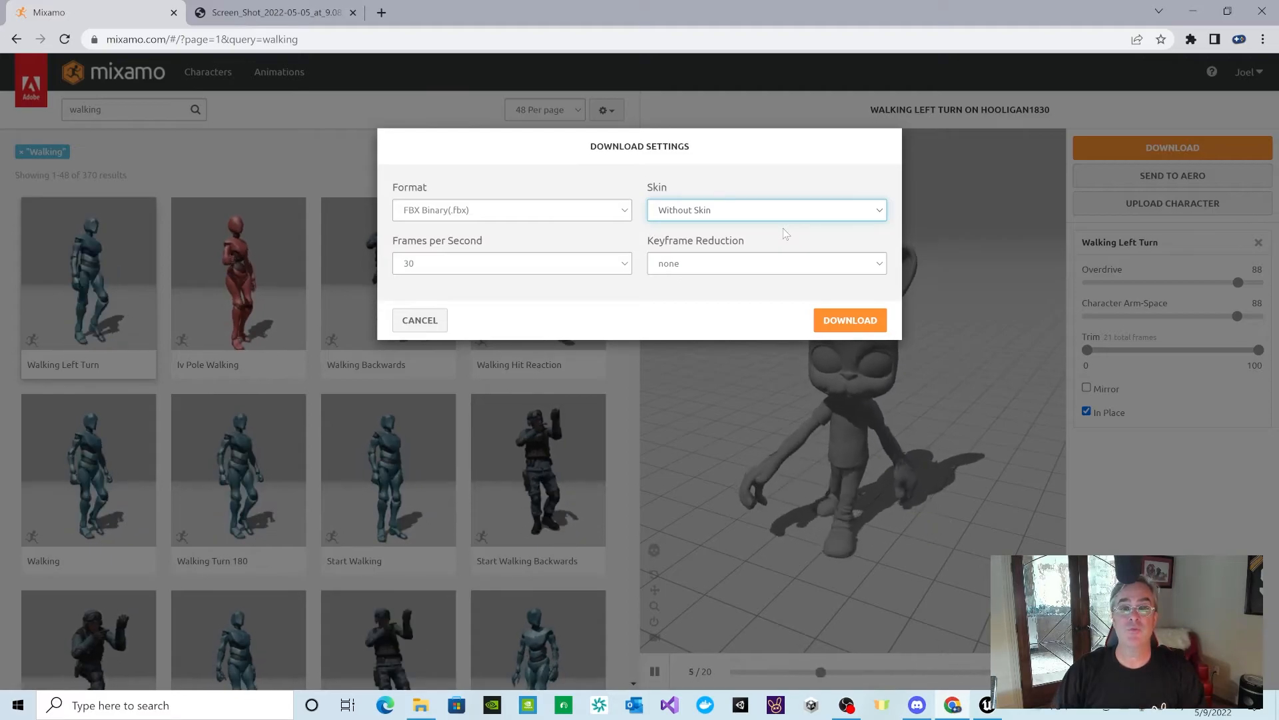
click(880, 211)
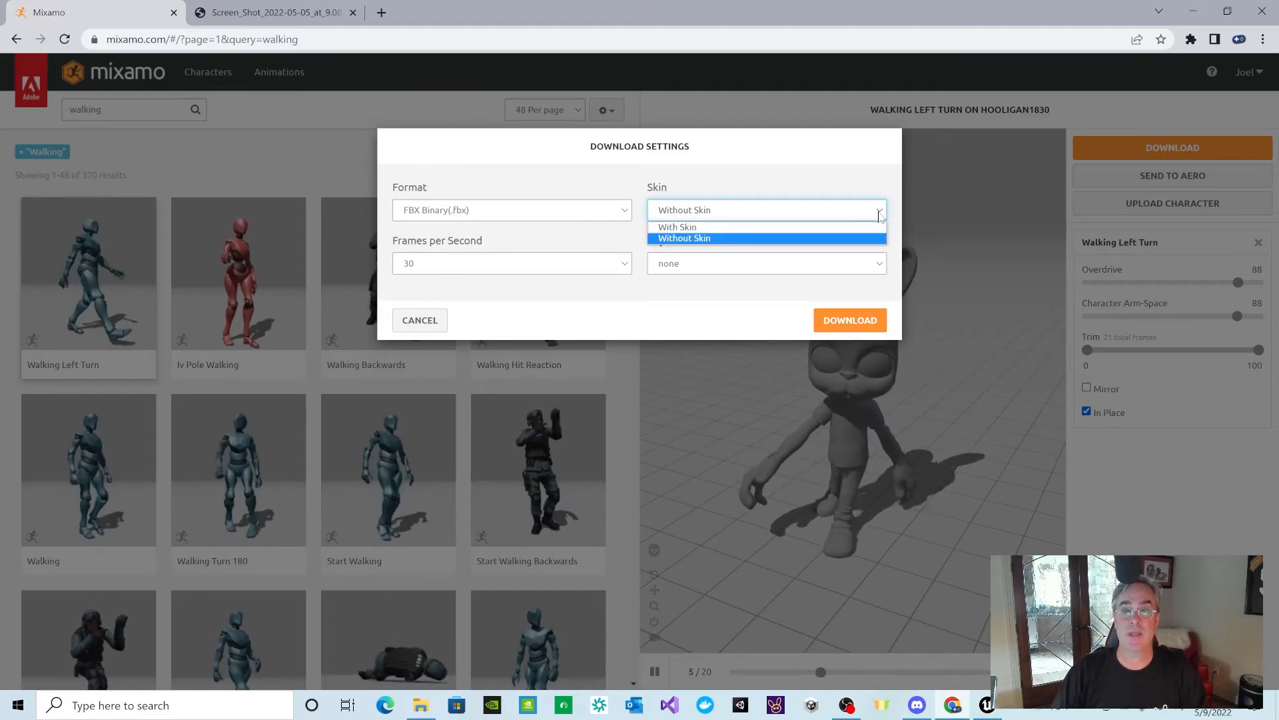
click(878, 213)
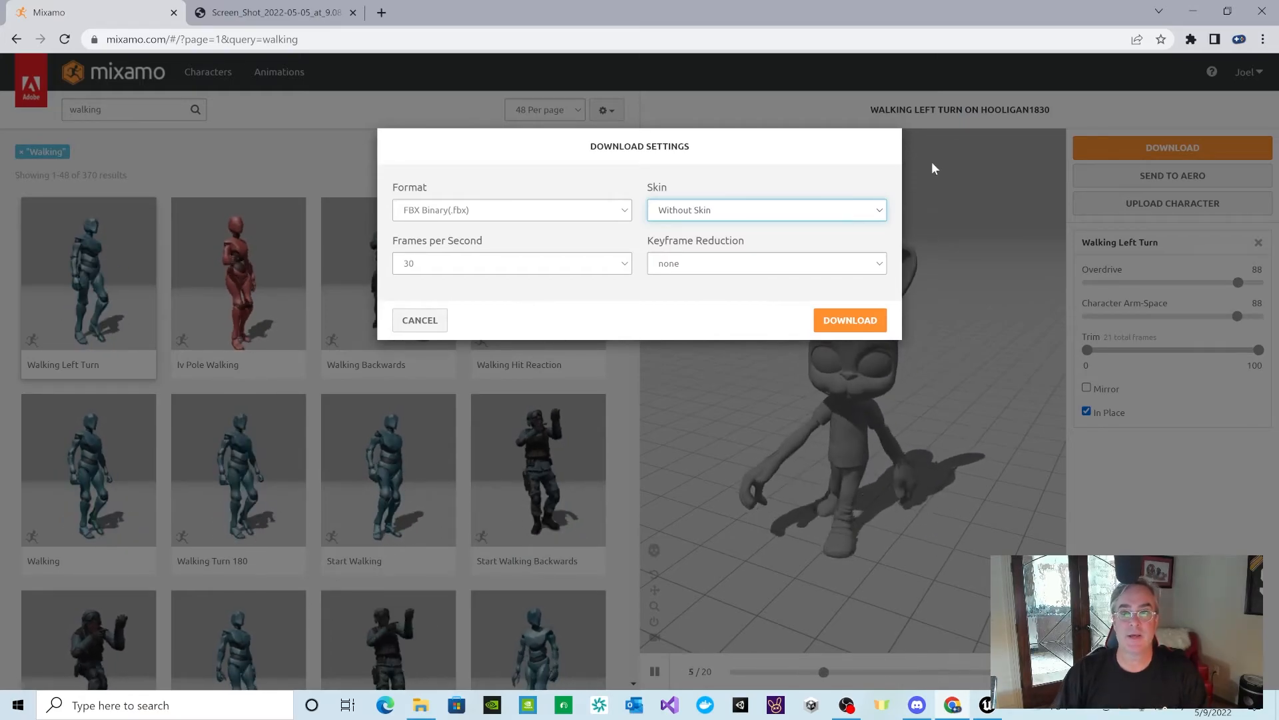
click(423, 321)
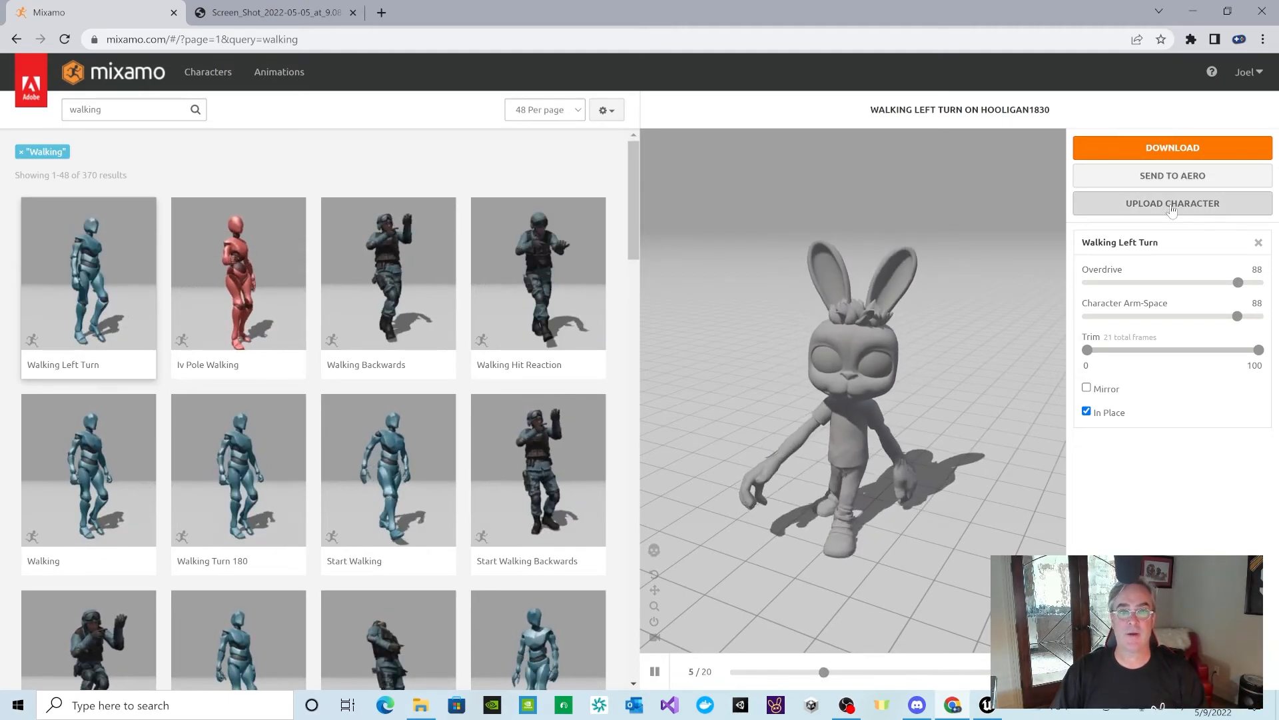
Look at the Auto-Rigger error screenshot once more and return to the Mixamo animation library
click(290, 10)
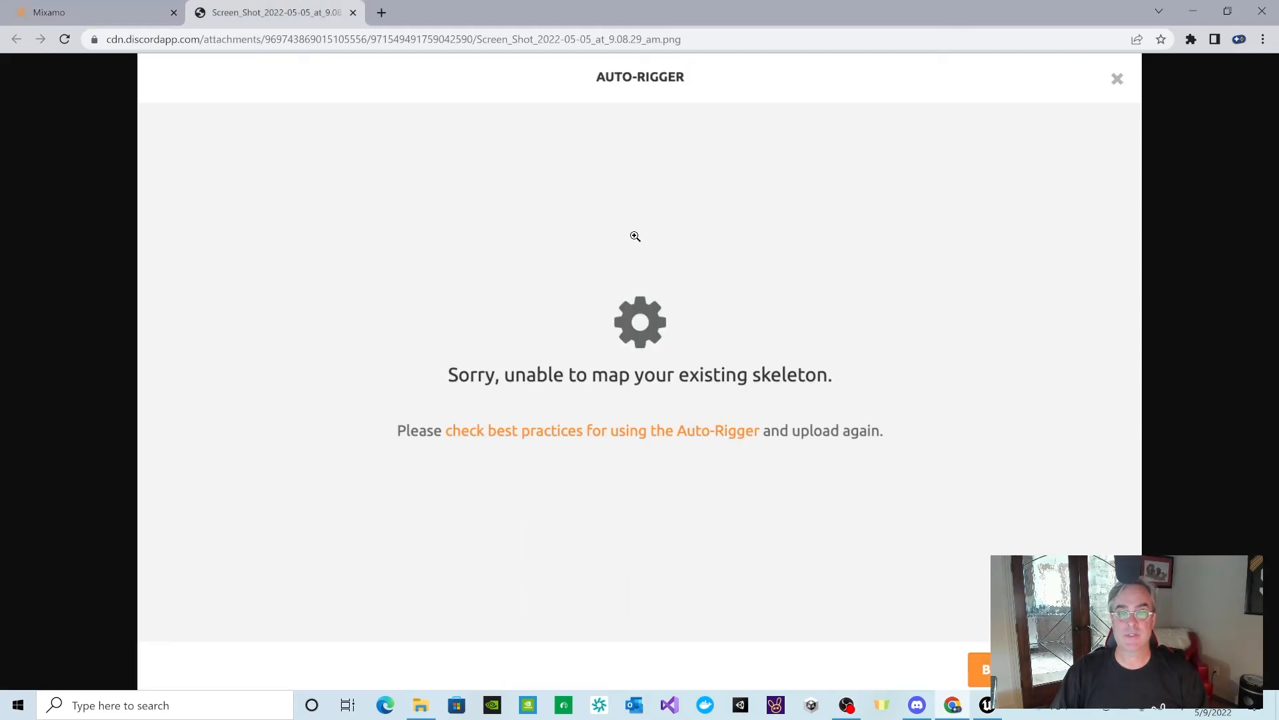
click(102, 13)
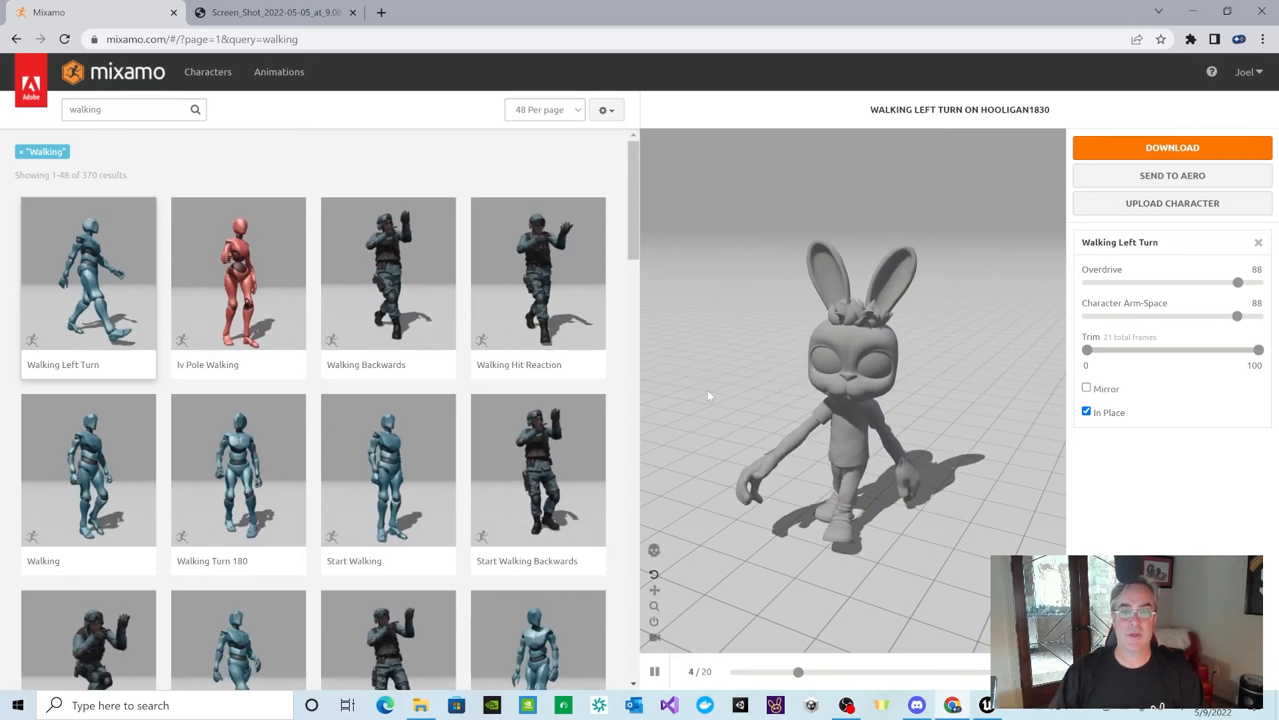
Preview the Start Walking and Backward Walking Turn animations on the Hooligan1830 character
click(355, 462)
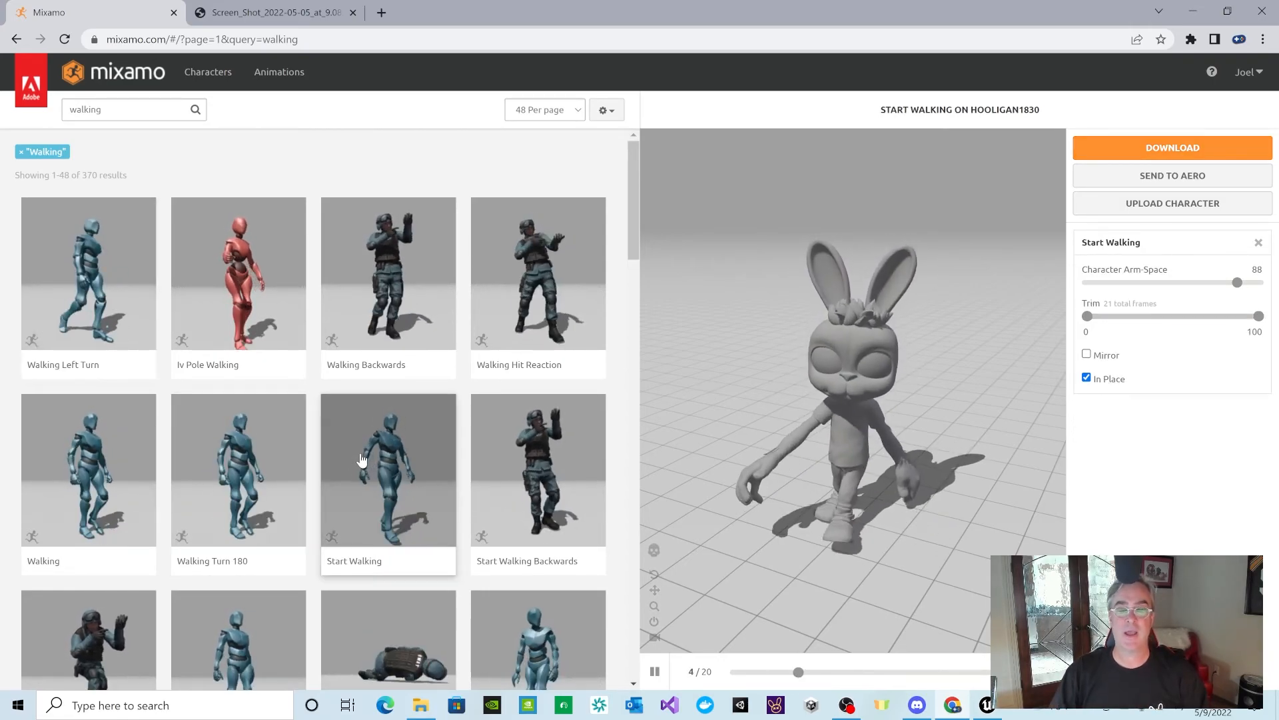
scroll(393, 453, down, 5)
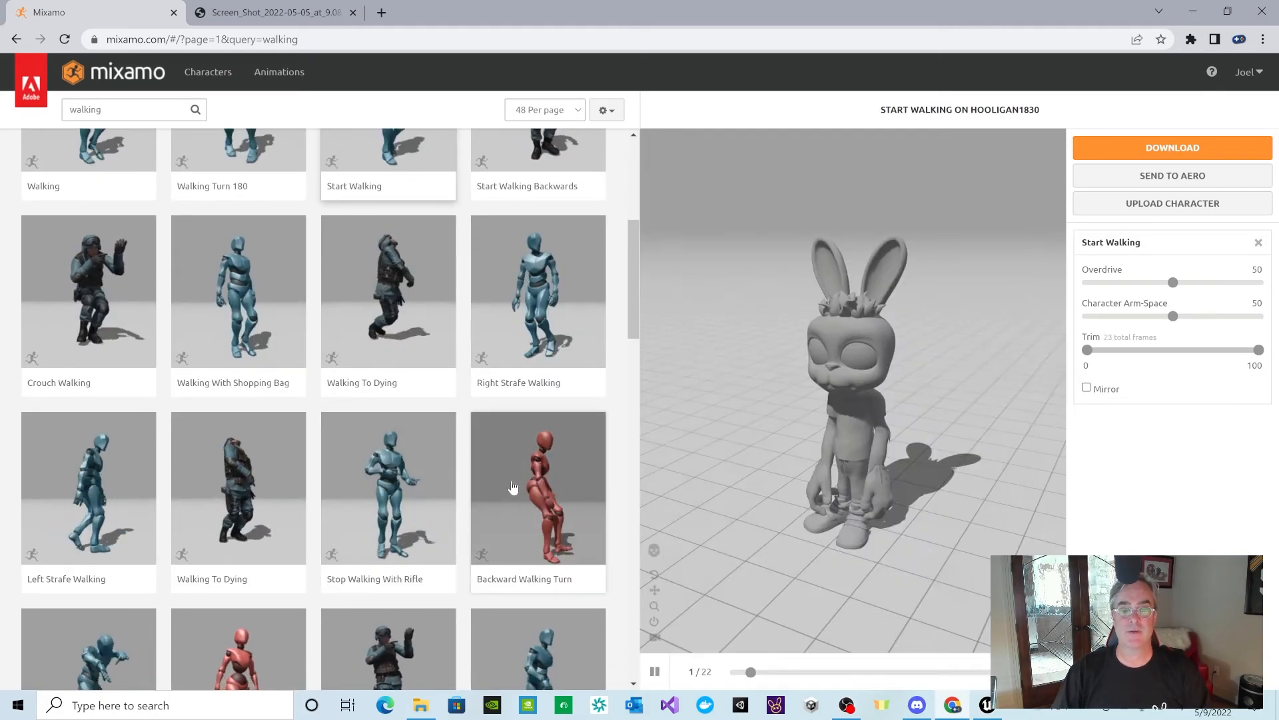
click(514, 484)
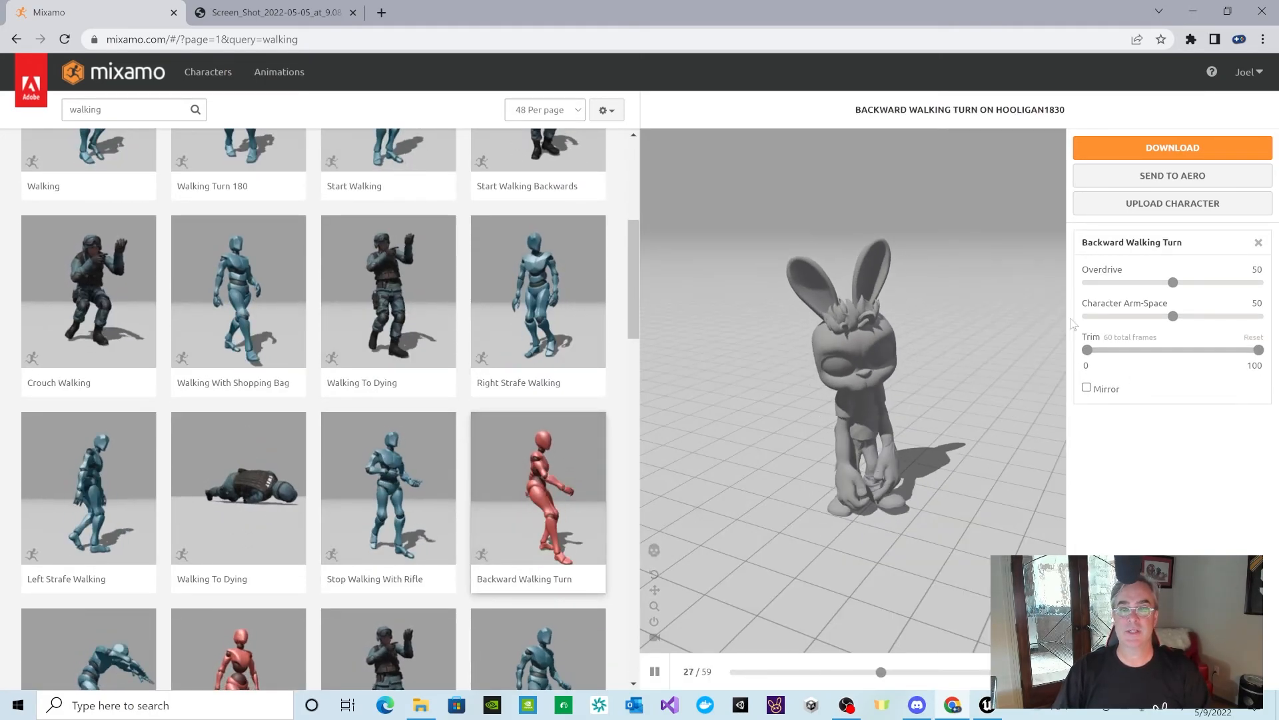